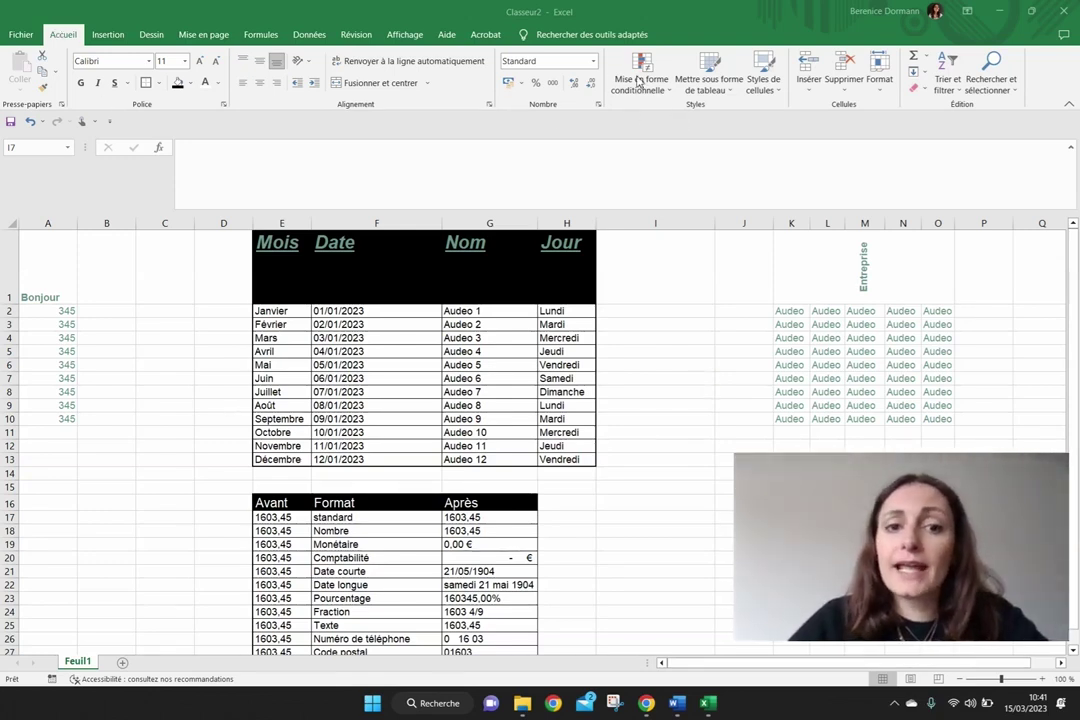
Select the day names in H2:H13 and start a 'Texte qui contient' highlight rule.
left_click(648, 84)
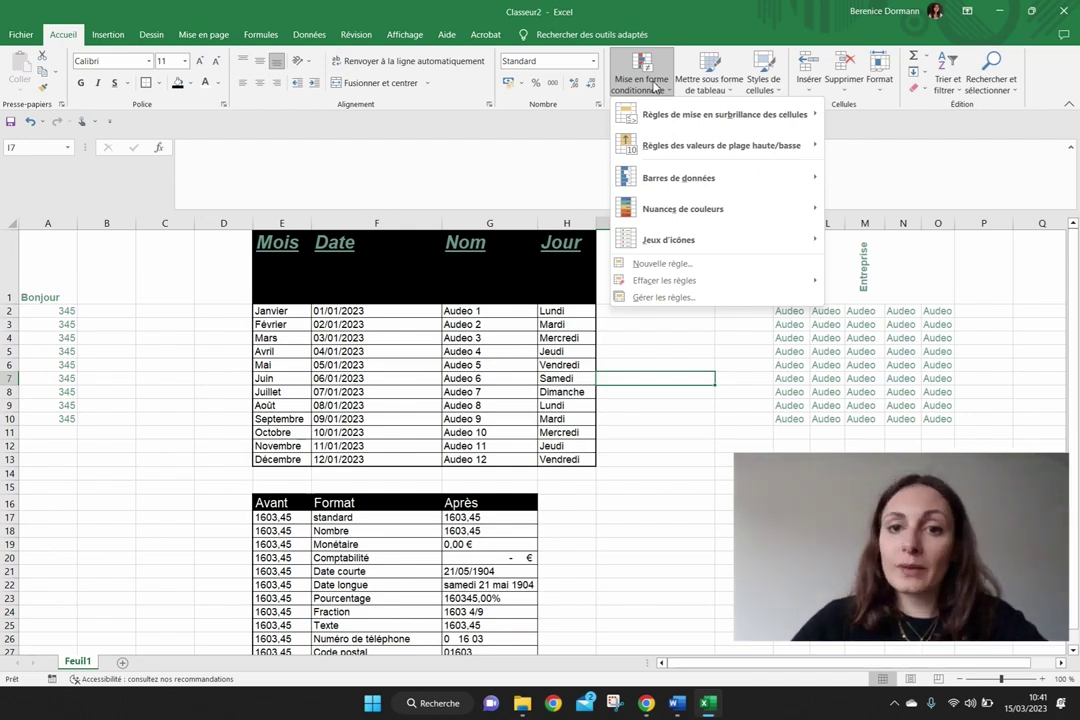
left_click(655, 87)
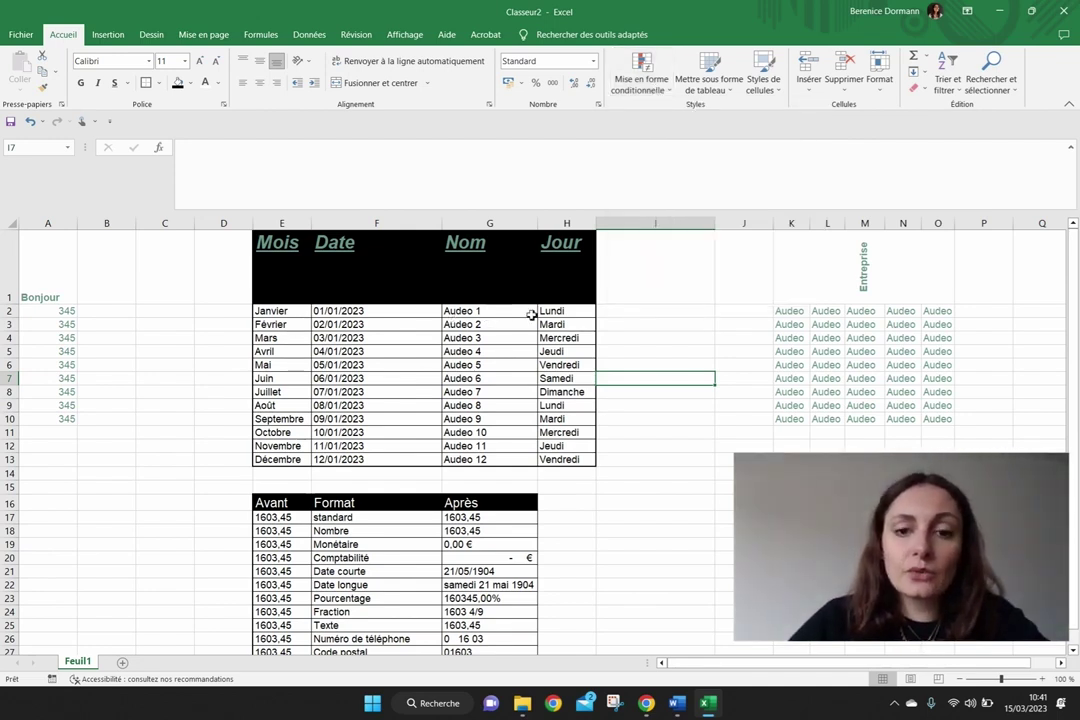
left_click_drag(561, 313, 565, 470)
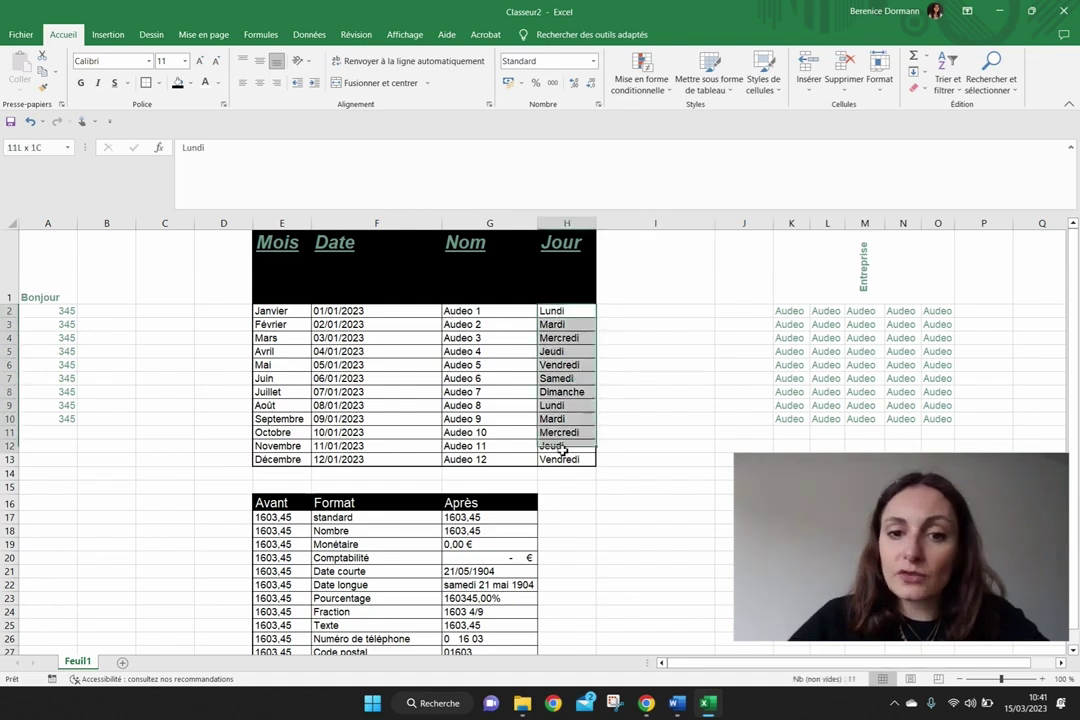
left_click(644, 80)
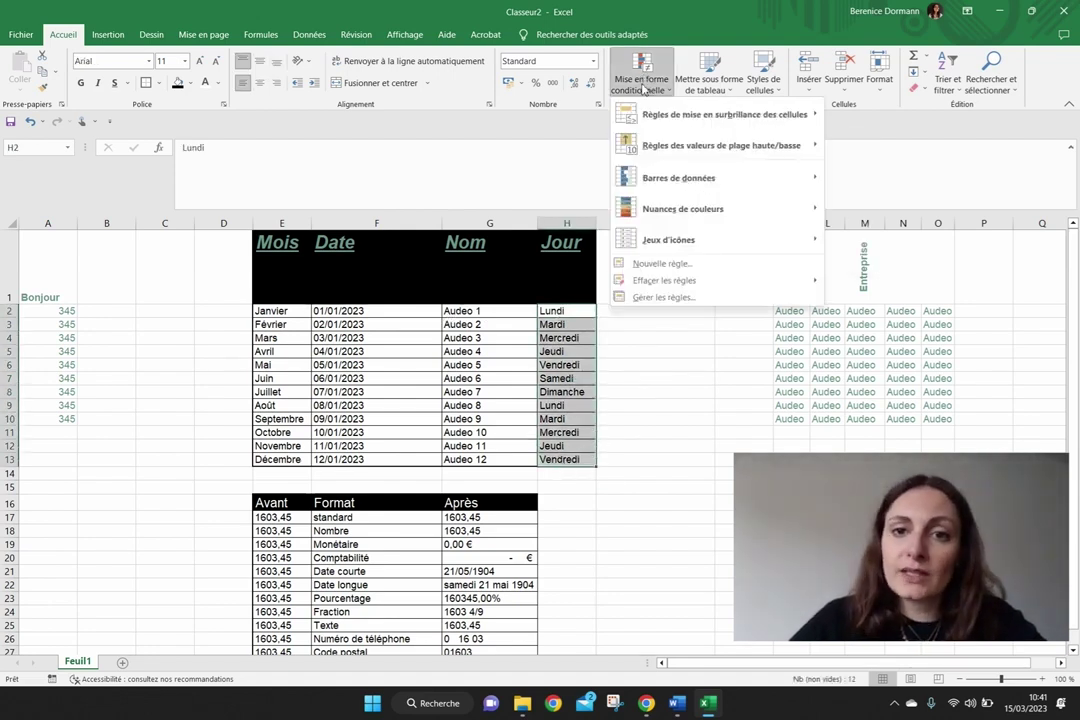
mouse_move(697, 125)
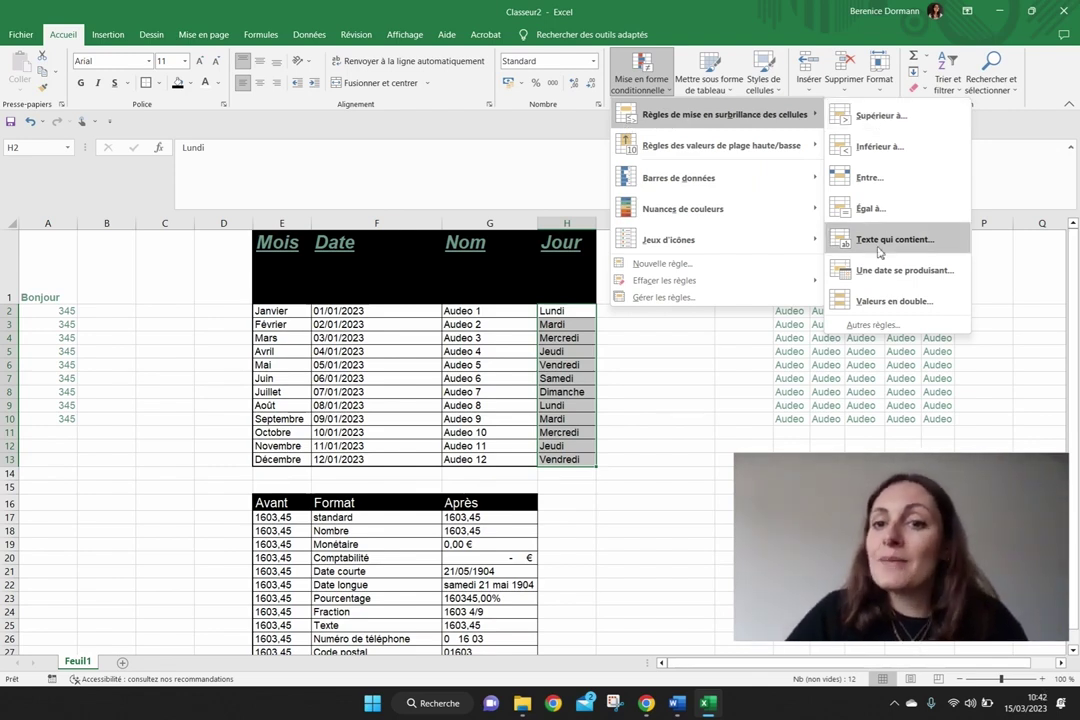
left_click(876, 243)
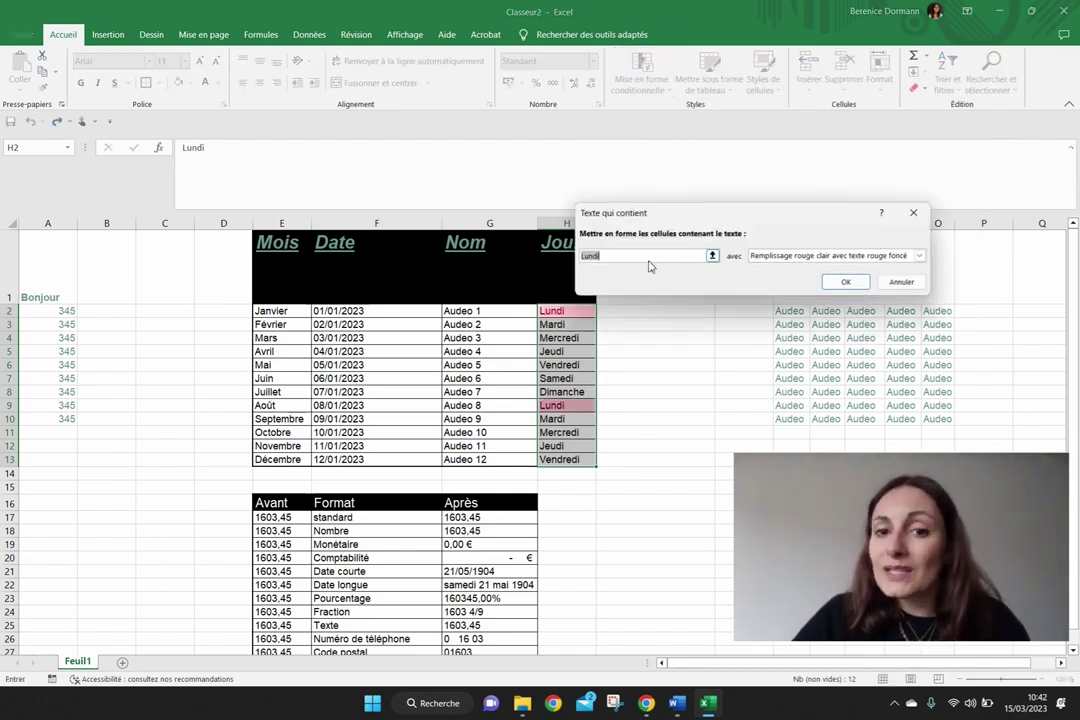
Change the rule's matched text from Lundi to Mercredi and choose Format personnalisé.
left_click(600, 259)
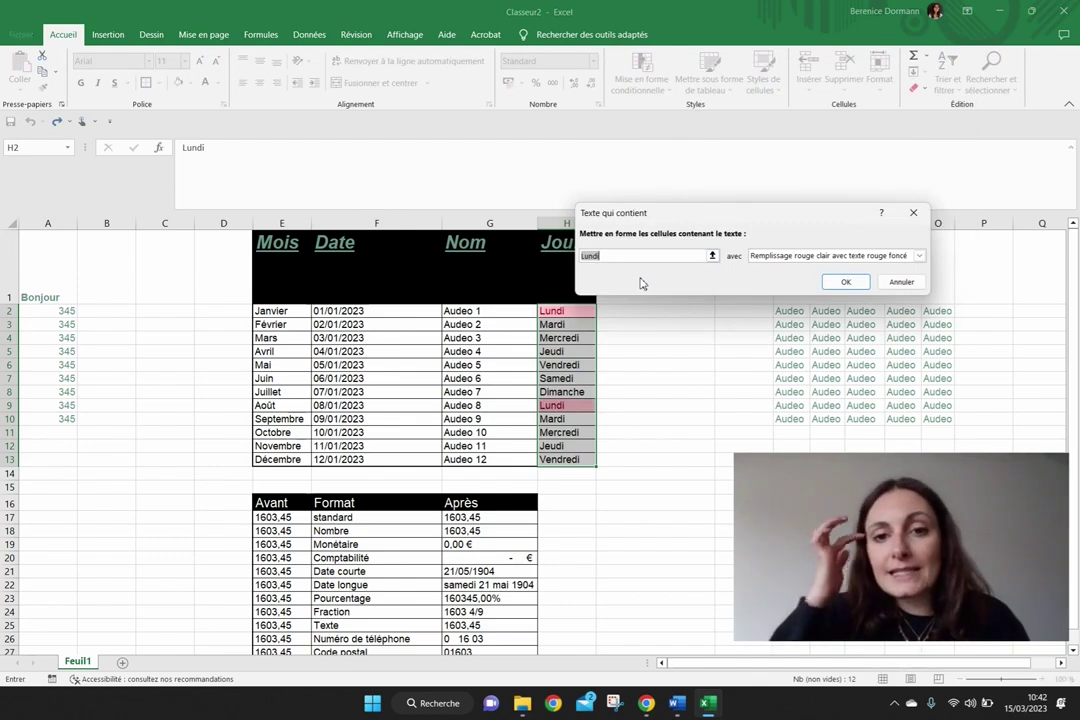
key("BackSpace")
key("BackSpace")
key("BackSpace")
type("Mercredi")
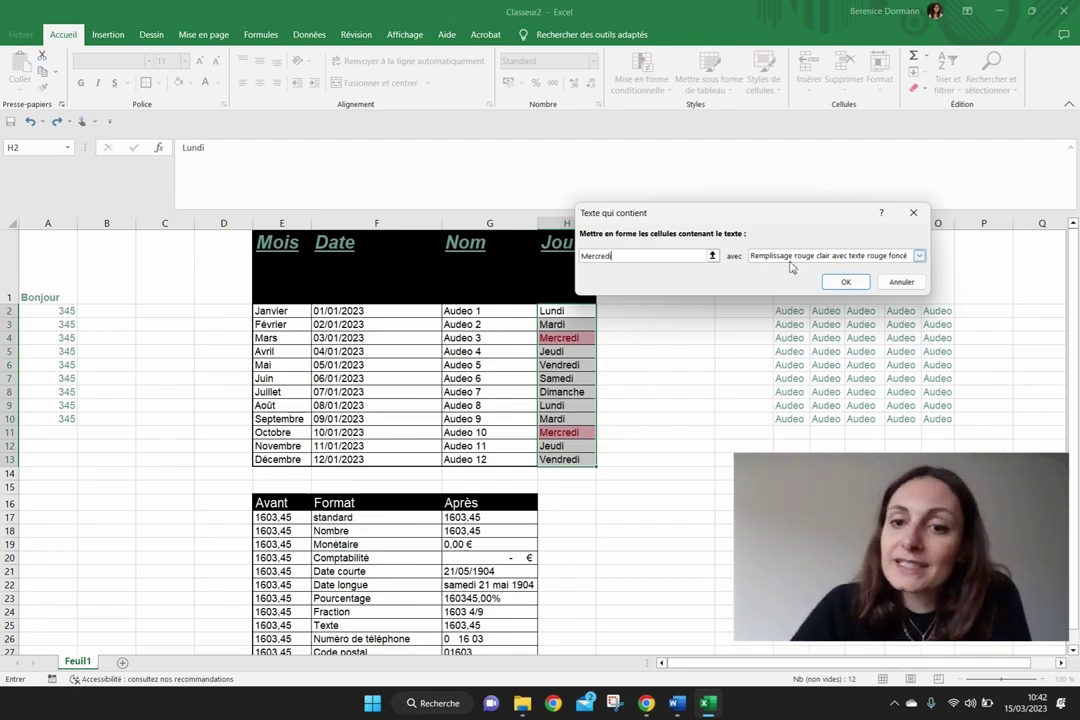
left_click(919, 256)
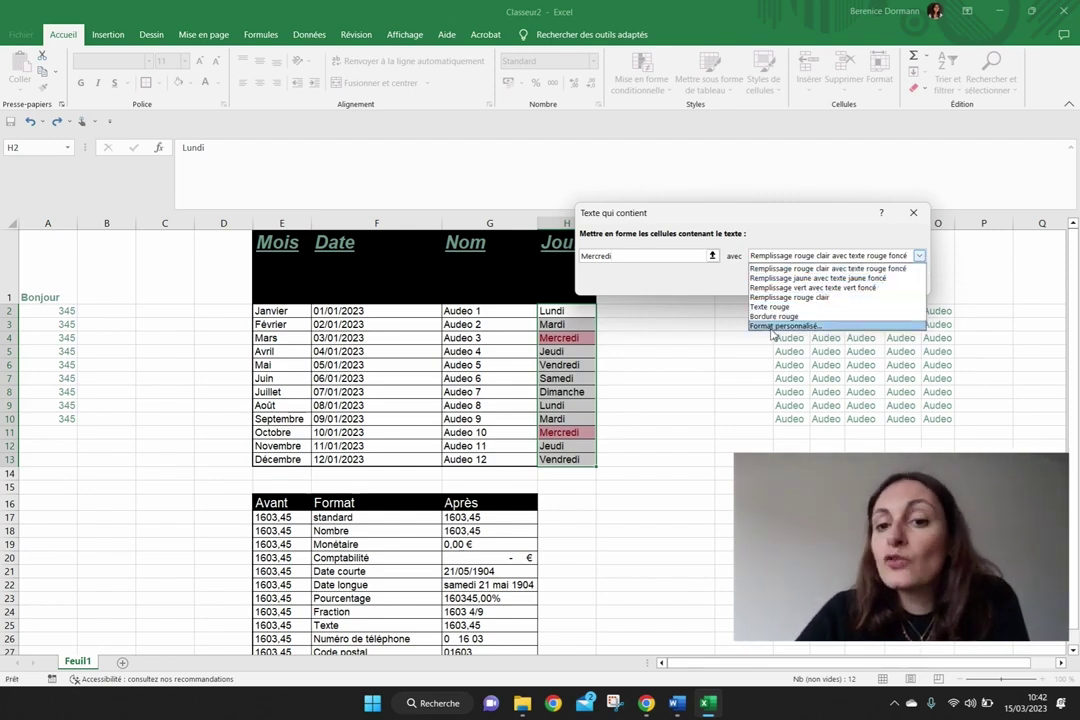
left_click(780, 326)
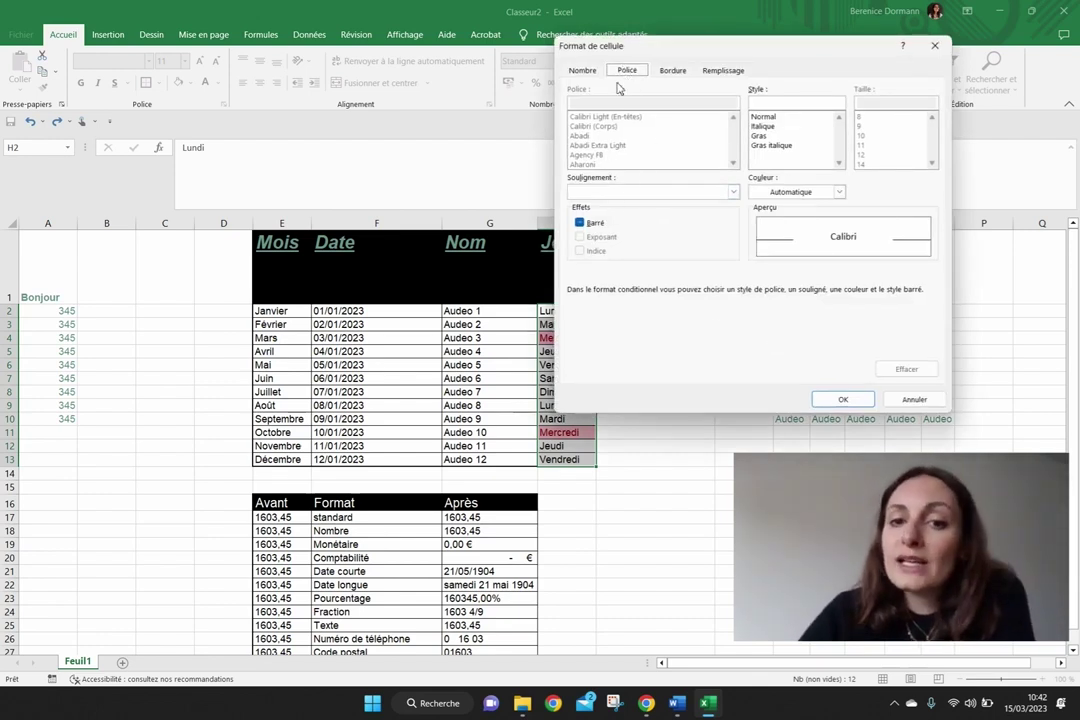
In the custom format's Police settings, pick a yellow font colour and Double underline.
left_click(596, 72)
left_click(624, 71)
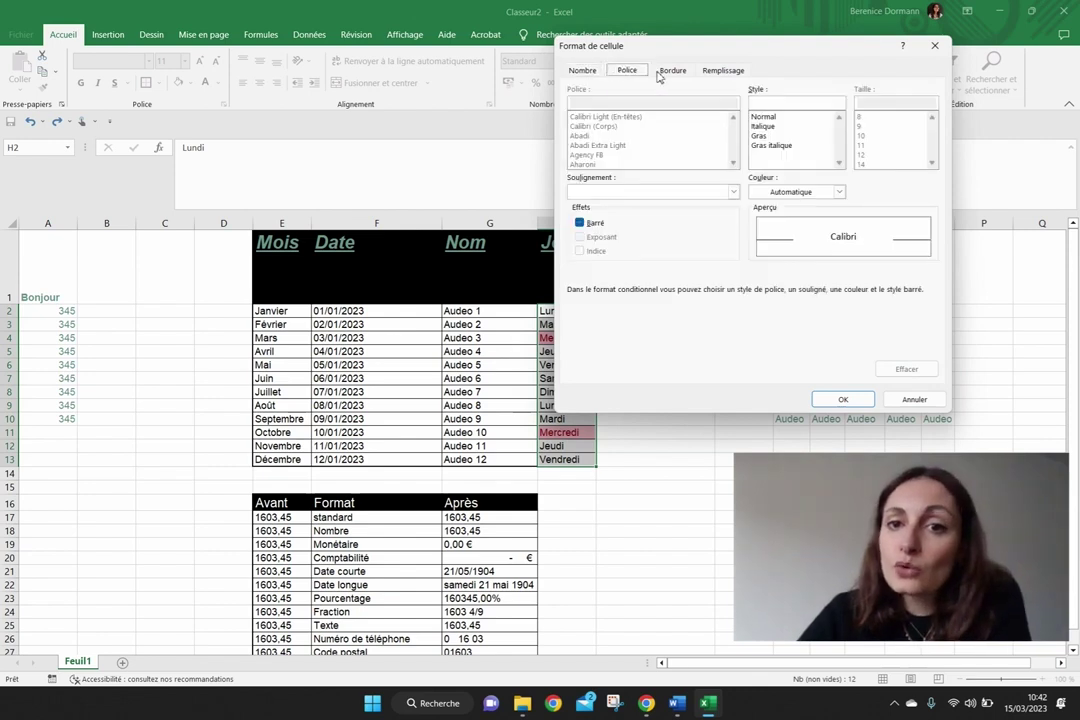
left_click(670, 72)
left_click(630, 71)
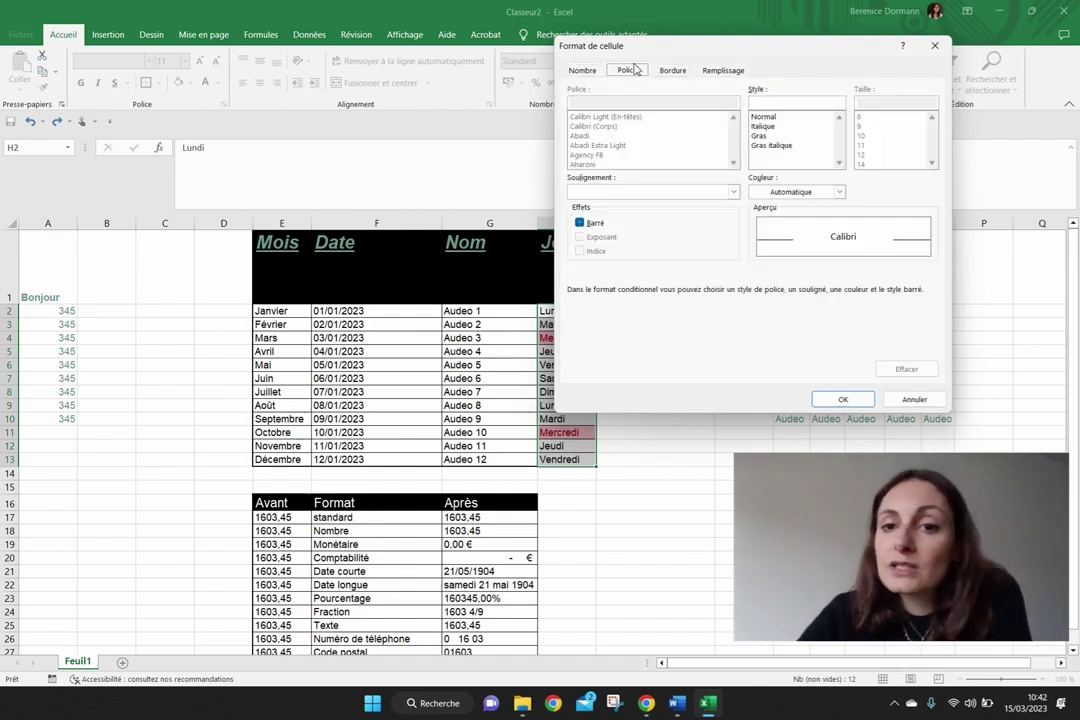
left_click(839, 191)
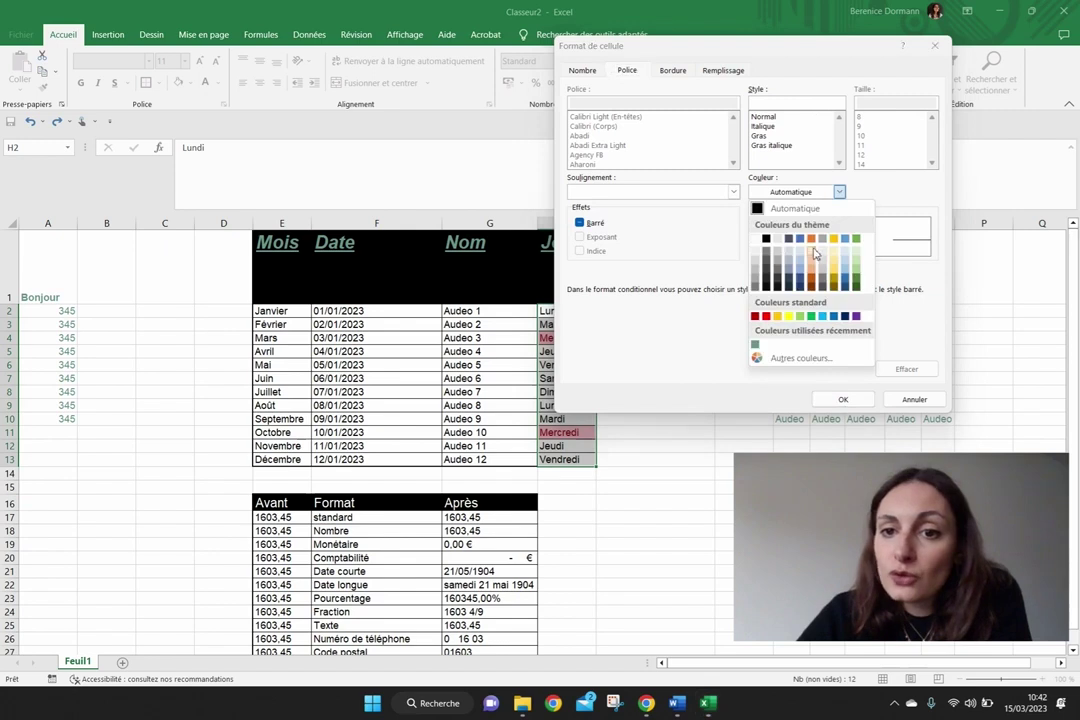
left_click(834, 240)
left_click(733, 191)
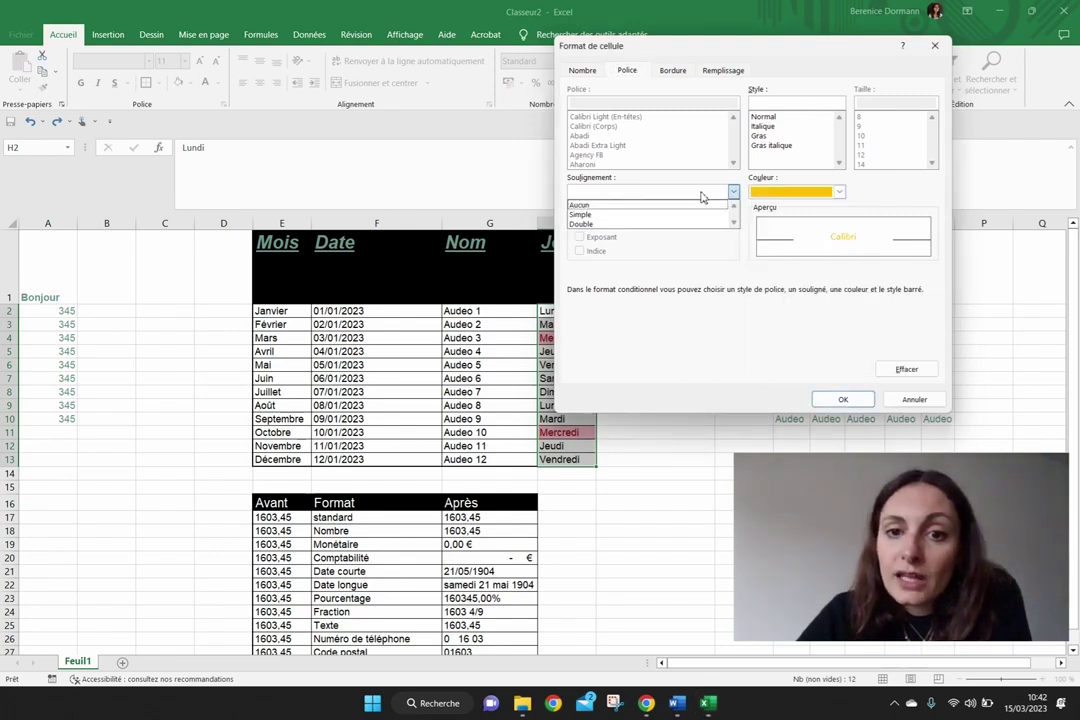
left_click(651, 223)
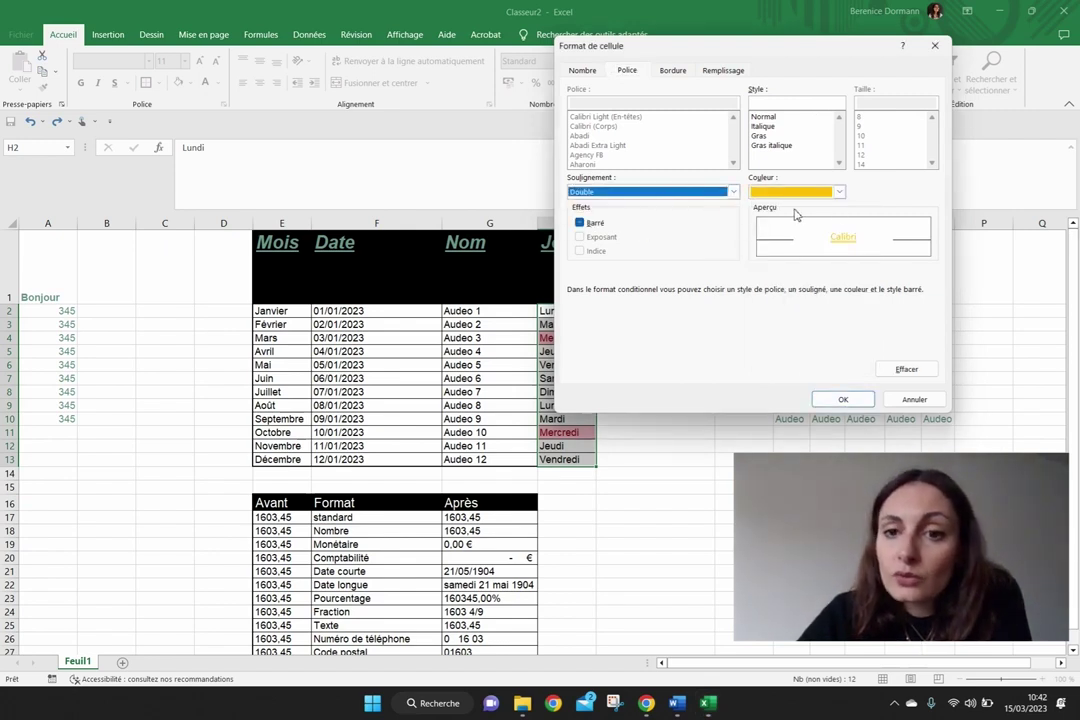
Settle on gold yellow text, make it bold, and confirm the custom format.
left_click(839, 191)
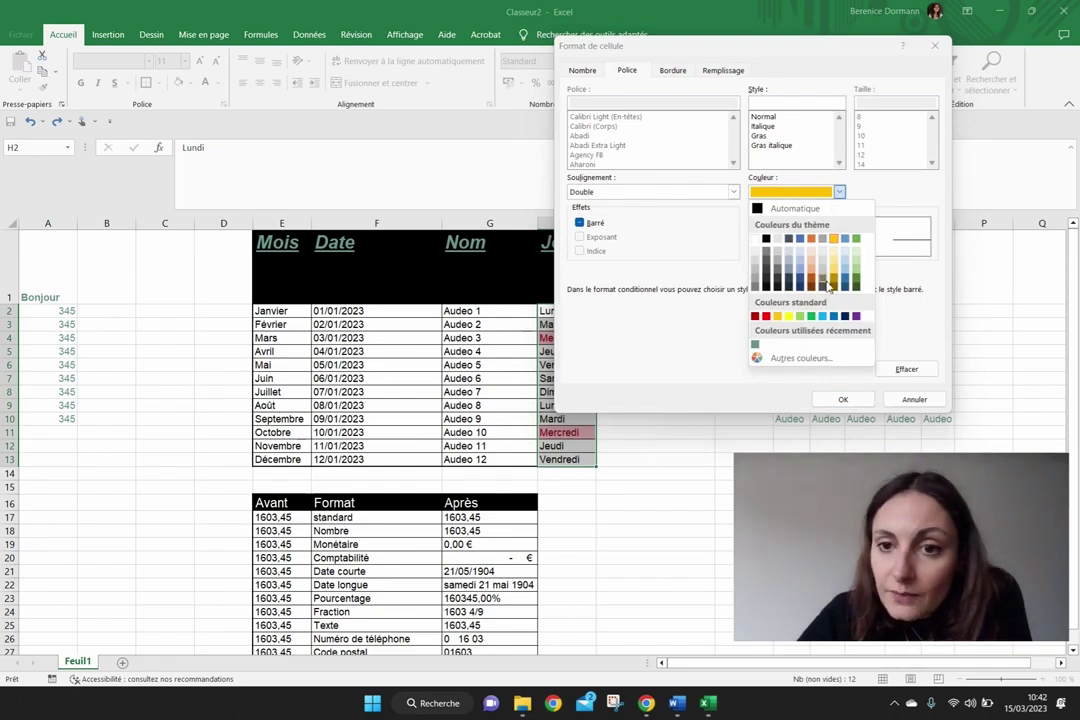
left_click(833, 269)
left_click(839, 191)
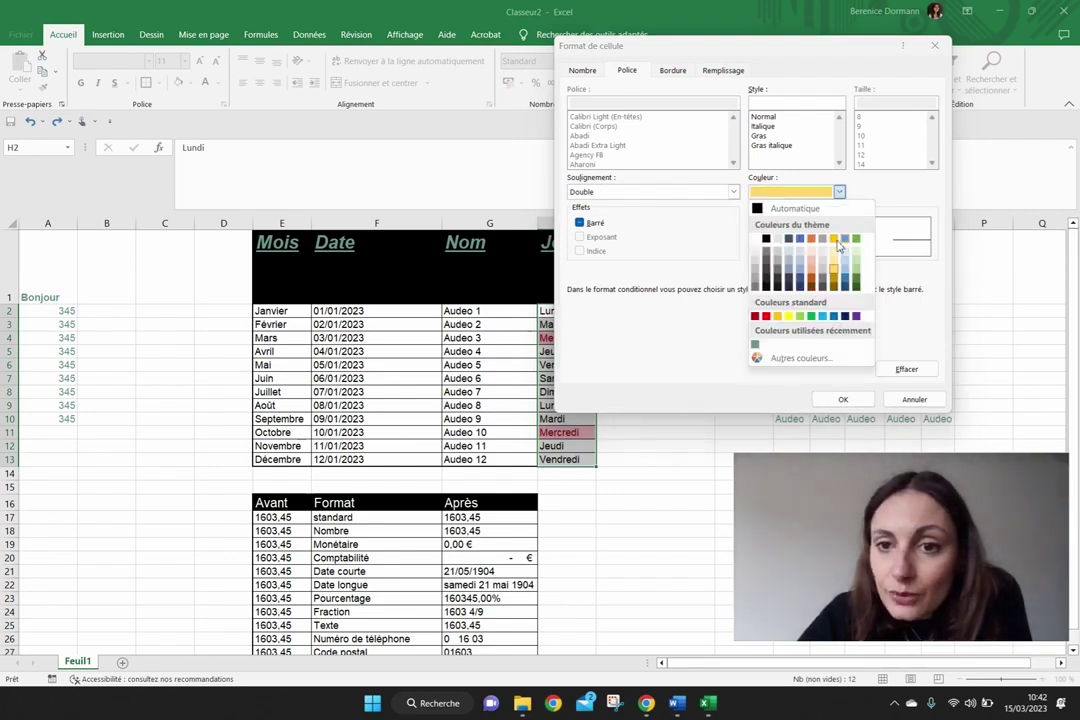
left_click(833, 238)
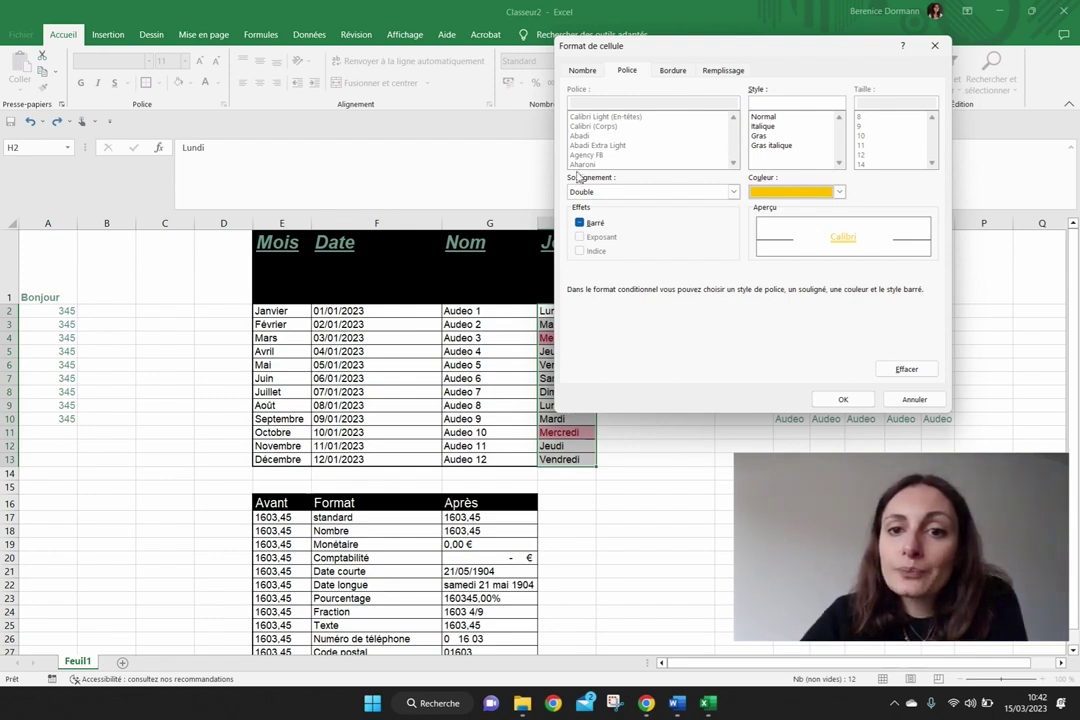
left_click(790, 117)
left_click(790, 135)
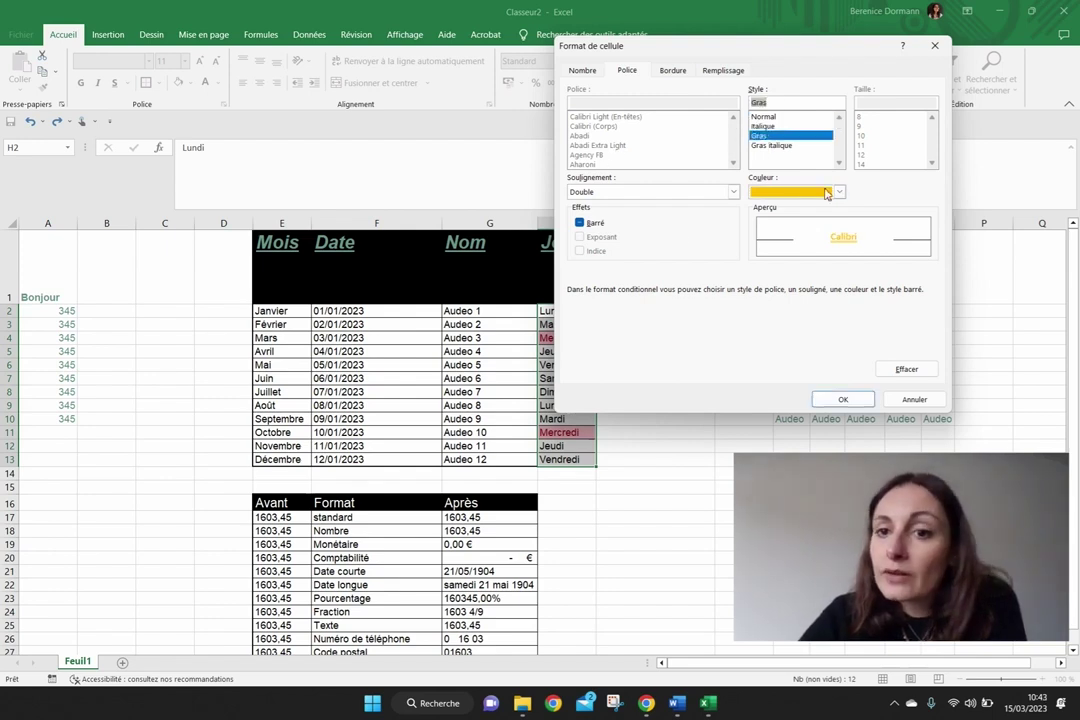
left_click(843, 399)
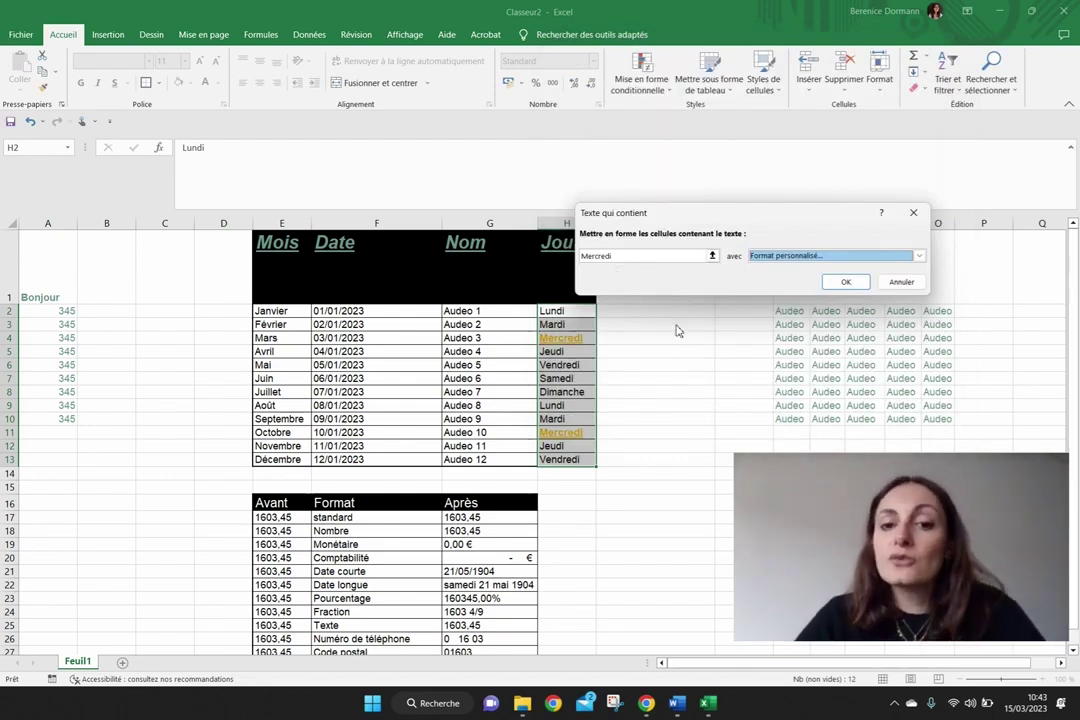
Apply the Mercredi rule, then overwrite H7's Samedi with Mercredi via AutoComplete.
left_click(846, 282)
left_click(600, 378)
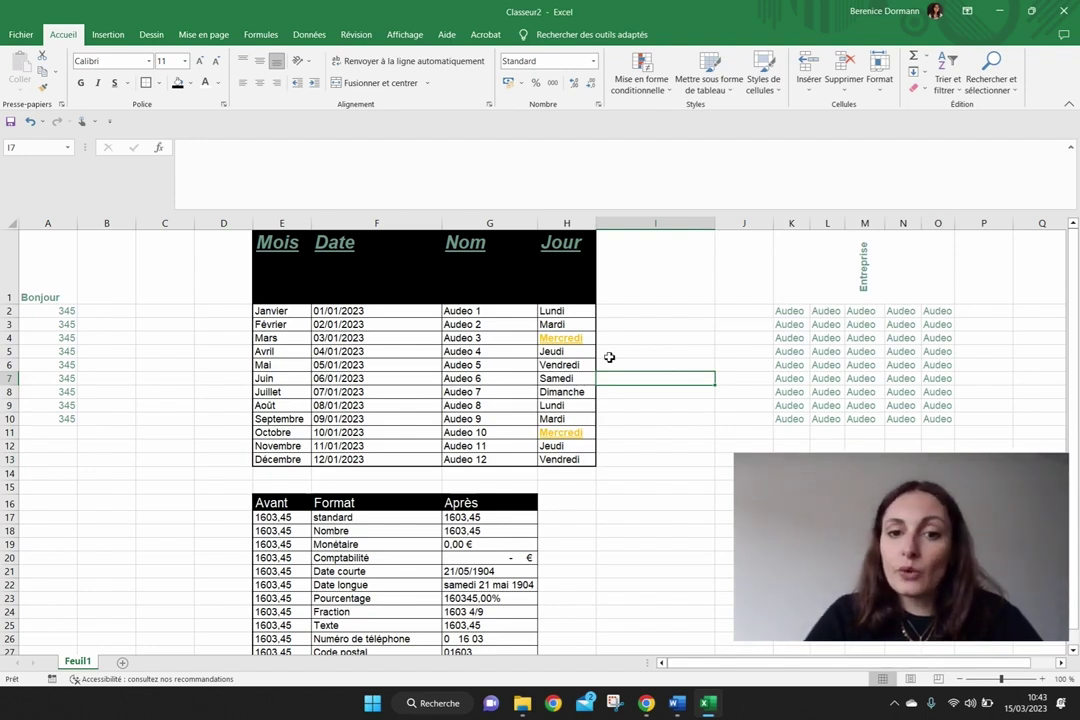
left_click(576, 381)
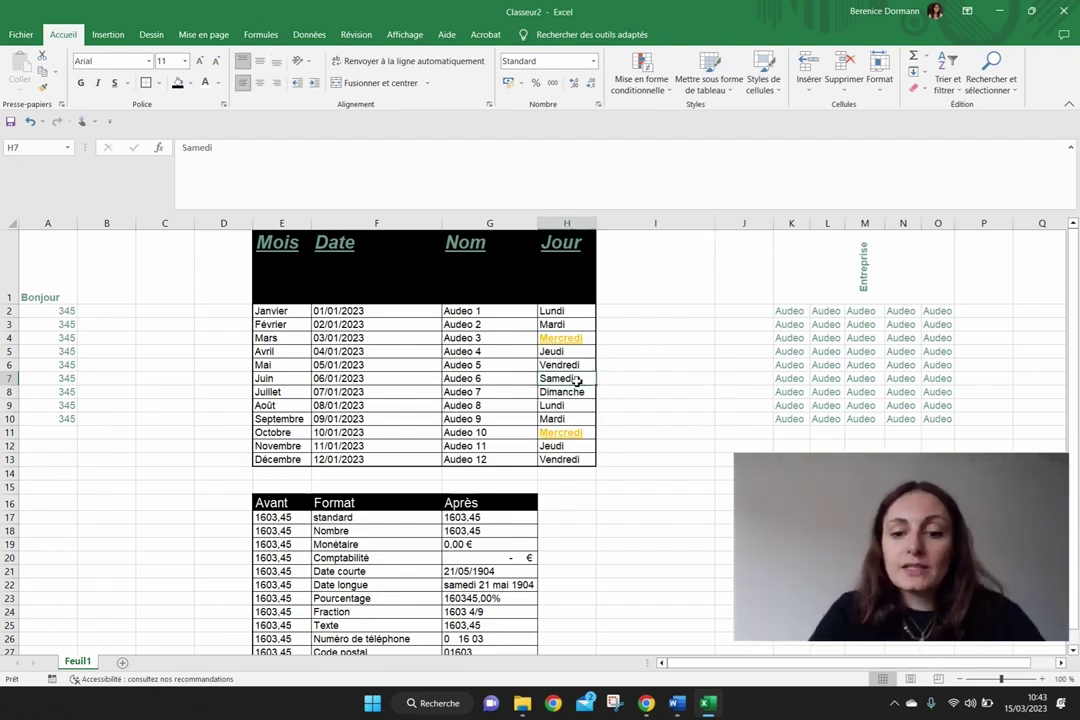
type("Mercr")
key("Return")
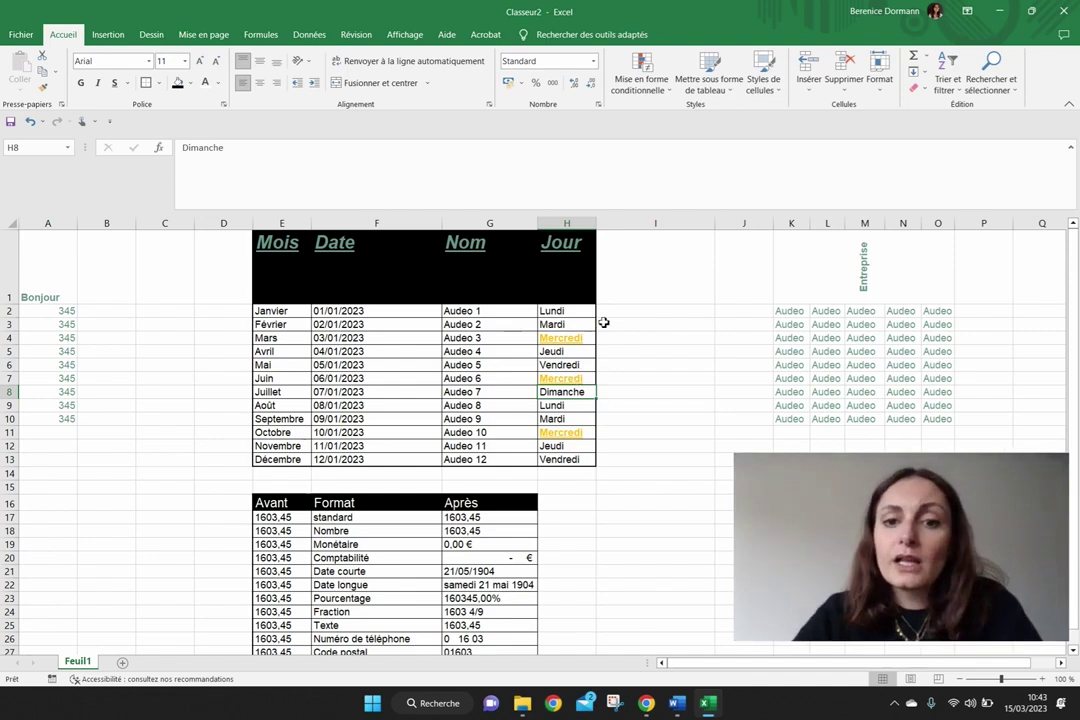
left_click_drag(482, 313, 483, 464)
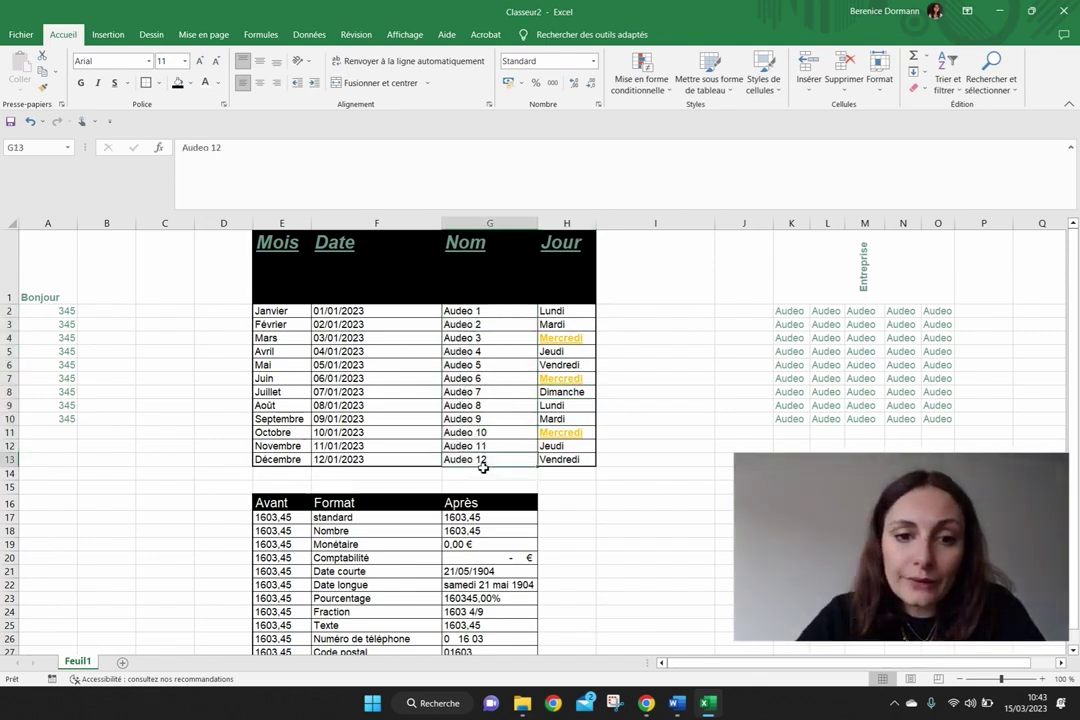
Enter 1, 2 and 3 in G2, G3 and G4, then select G2:G4.
left_click(288, 313)
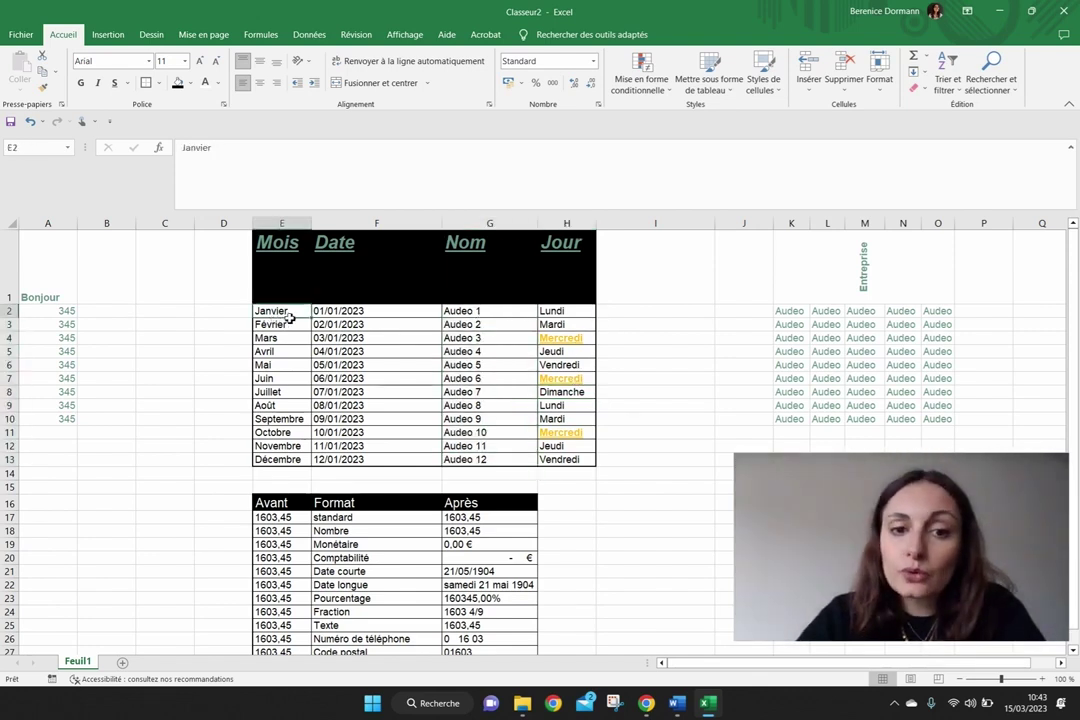
left_click_drag(500, 324, 505, 325)
left_click(500, 311)
type("1")
key("Return")
type("2")
key("Return")
type("3")
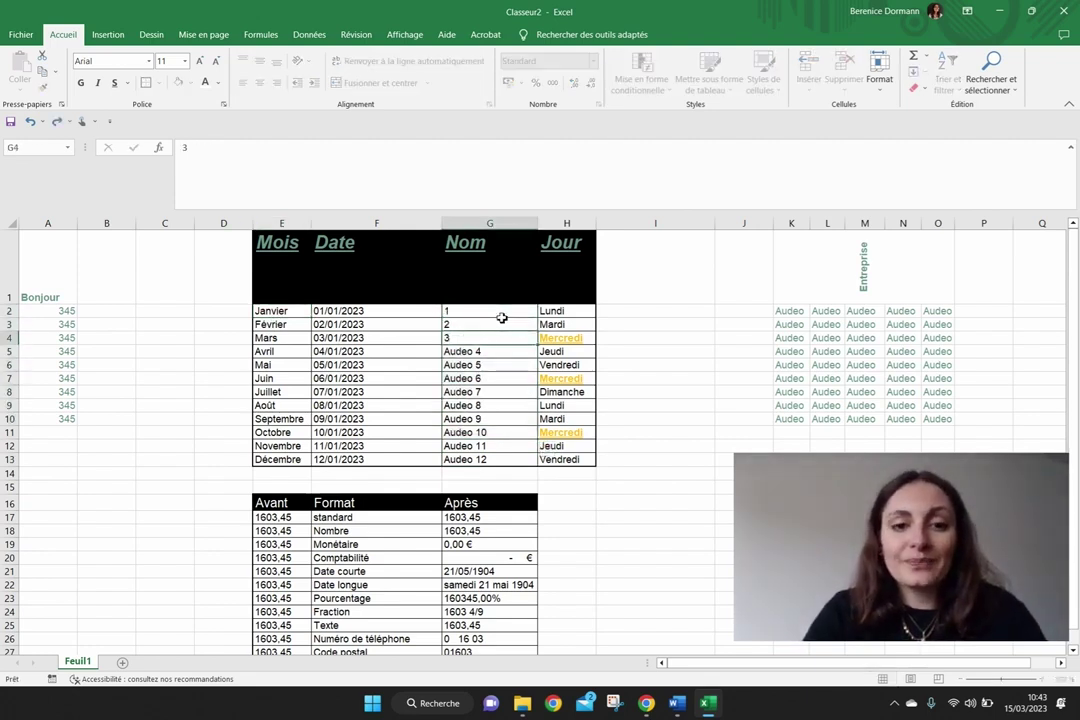
key("Return")
left_click_drag(500, 313, 540, 462)
Extend the Nom numbering to 12, then add a top-10 values rule with Remplissage rouge clair.
left_click(646, 352)
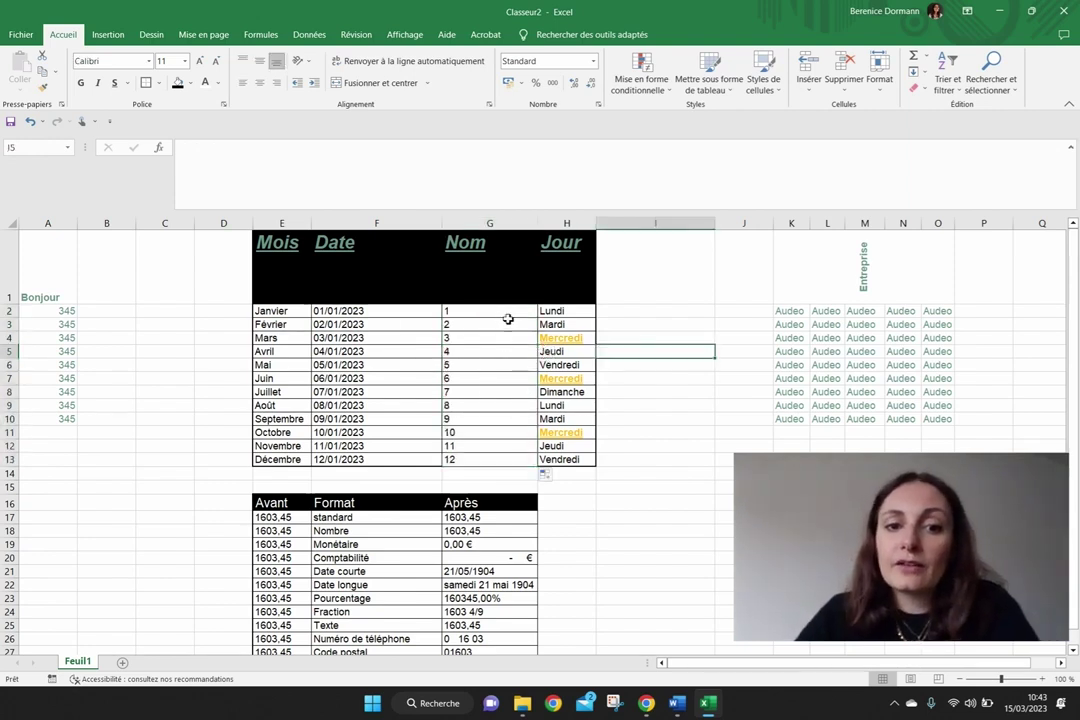
left_click_drag(505, 312, 500, 459)
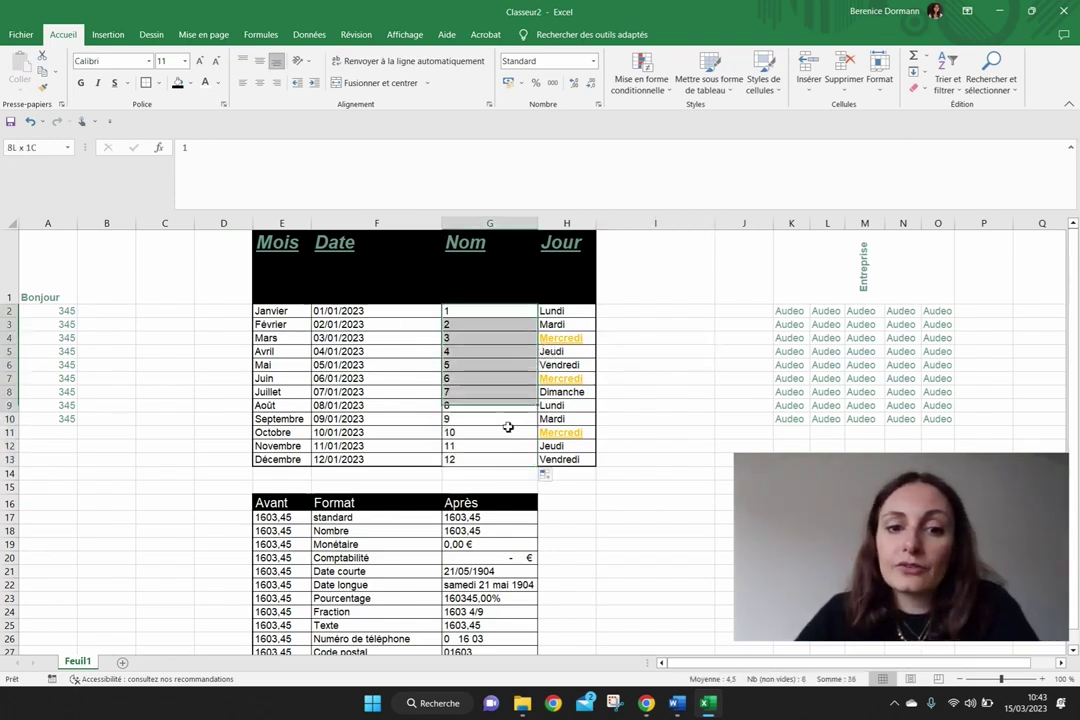
left_click(651, 83)
mouse_move(673, 124)
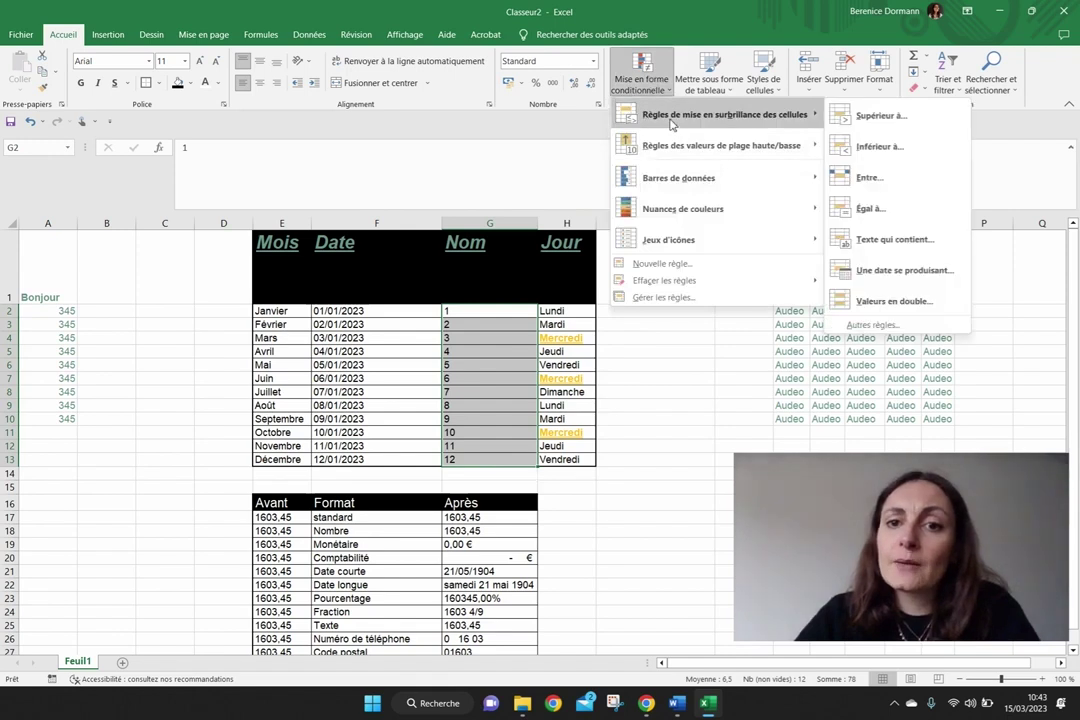
mouse_move(670, 152)
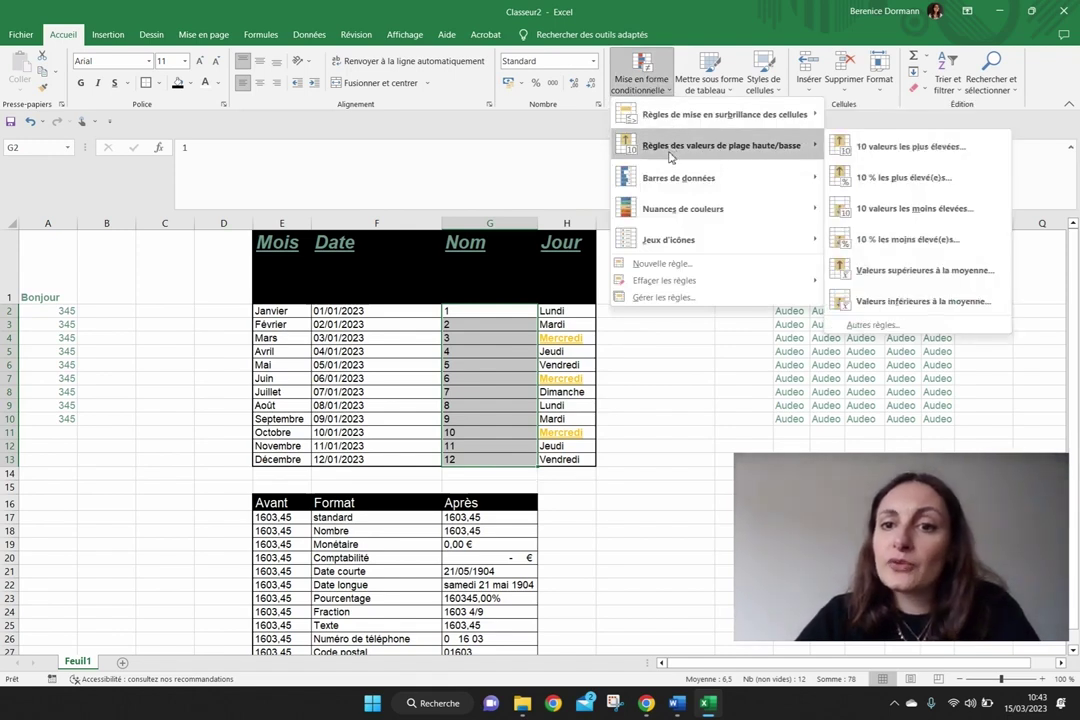
left_click(942, 155)
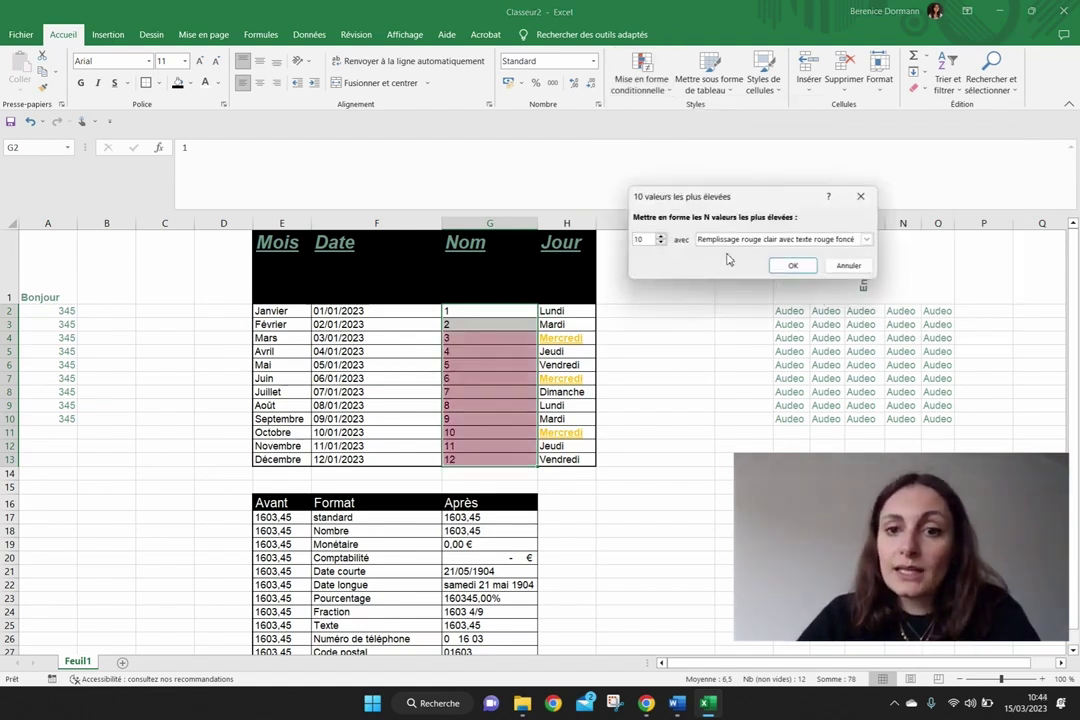
double_click(652, 242)
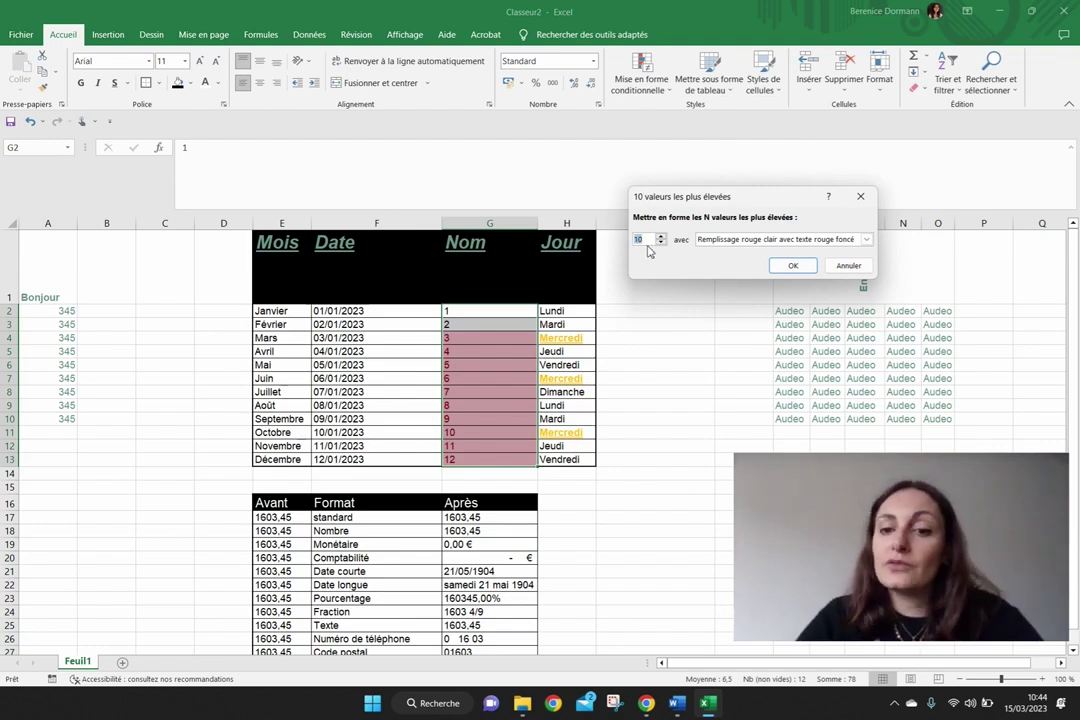
left_click(866, 239)
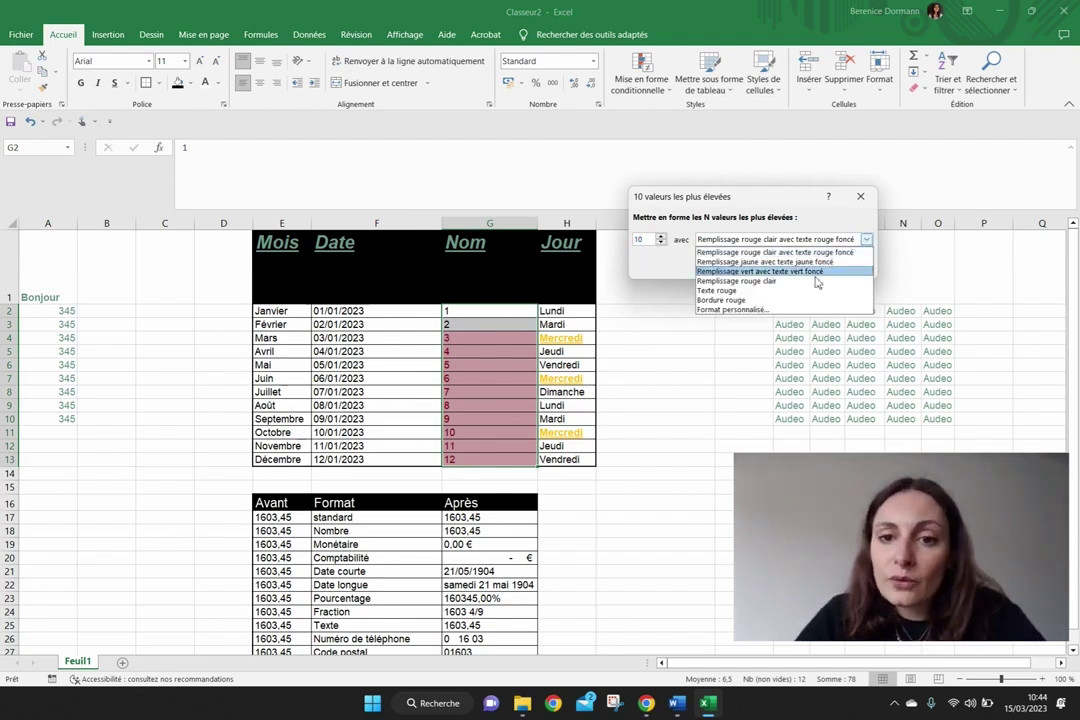
left_click(757, 284)
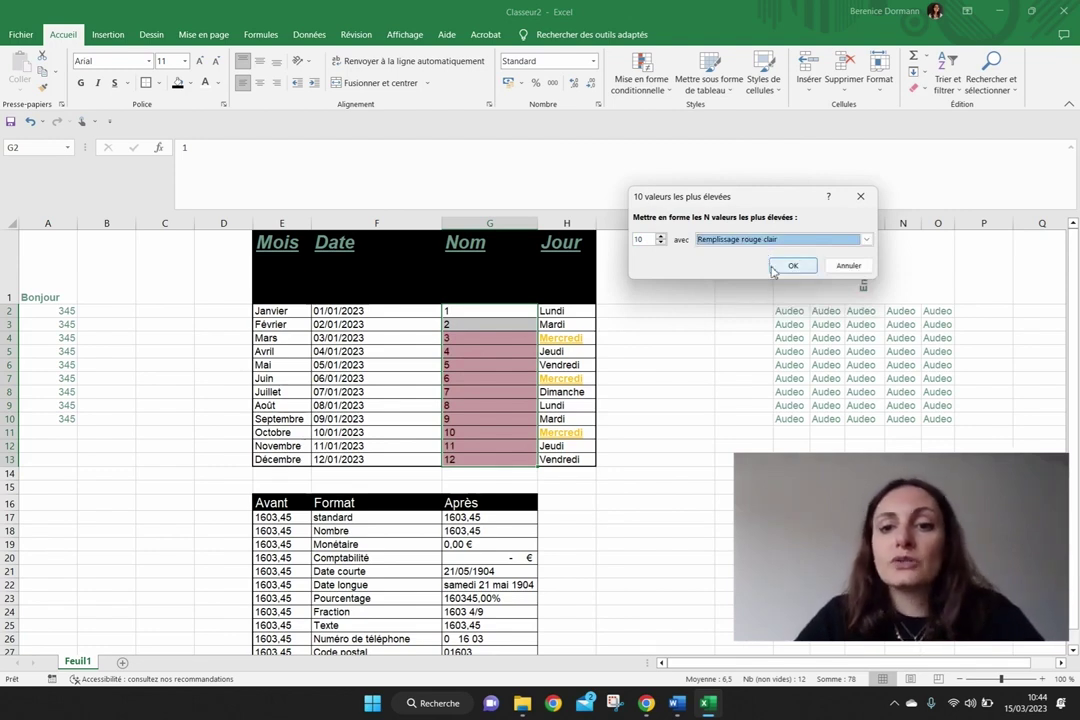
left_click(772, 267)
left_click(512, 392)
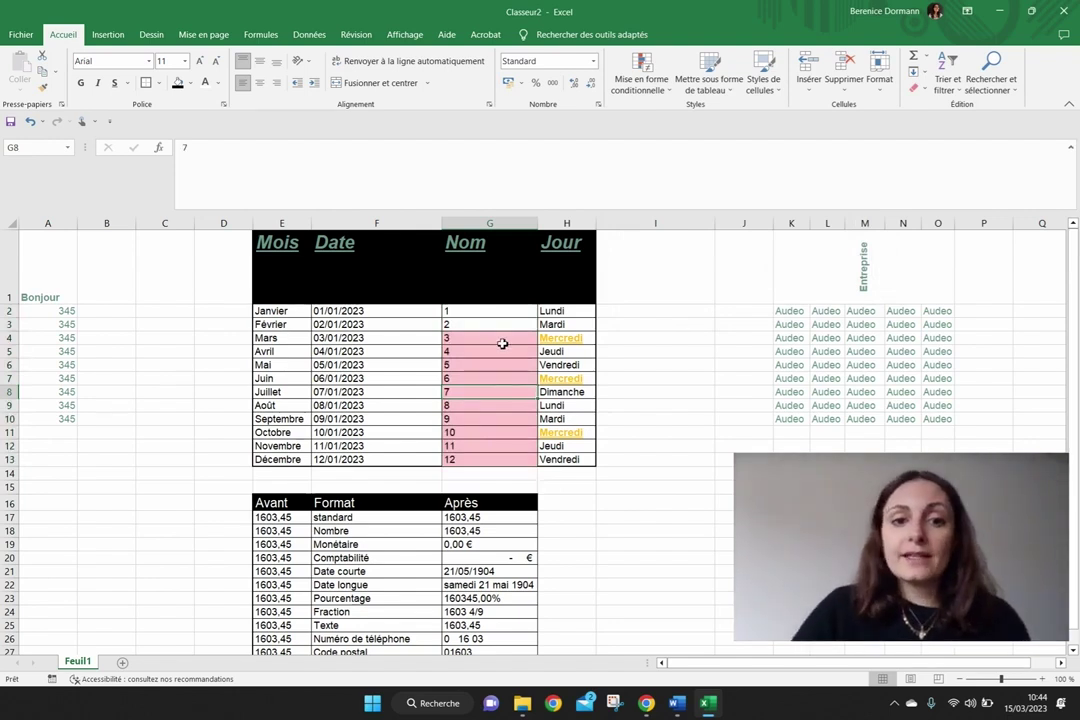
Change January's Nom value in G2 to 123 and reopen Mise en forme conditionnelle.
left_click(489, 316)
type("12")
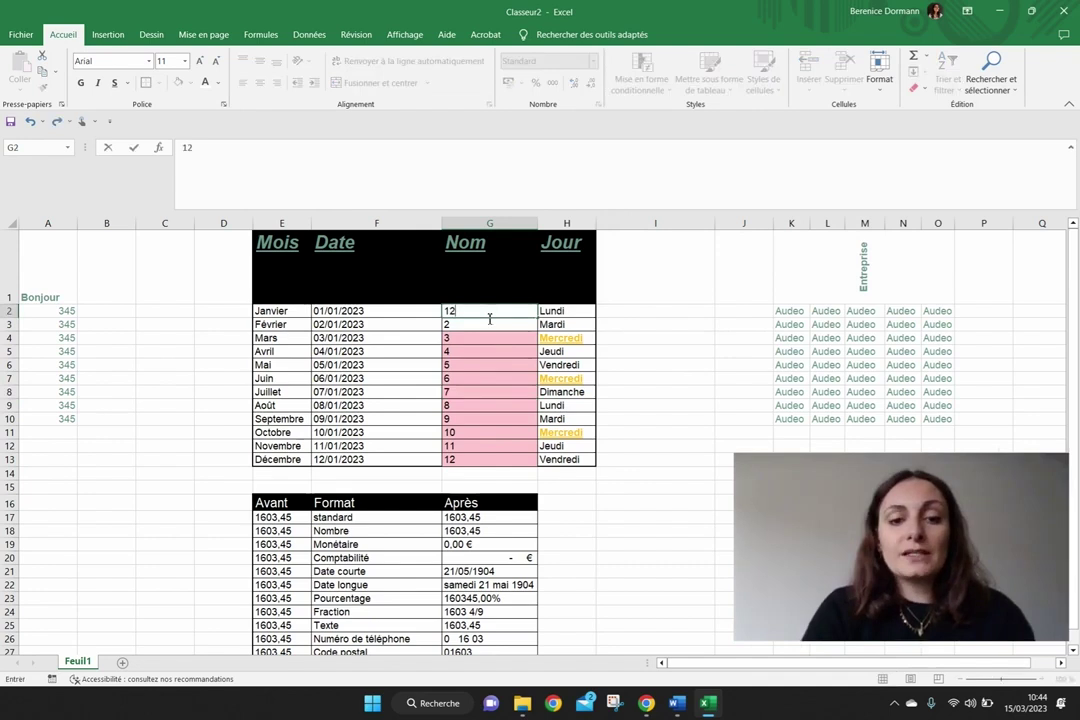
type("3")
key("Return")
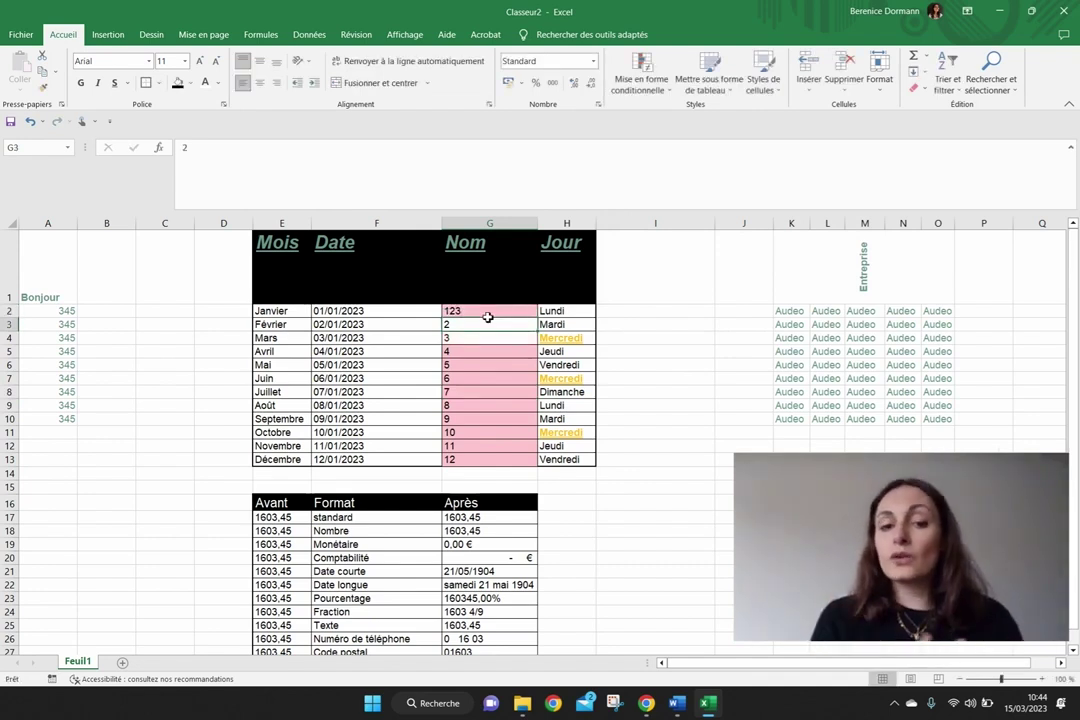
left_click(641, 78)
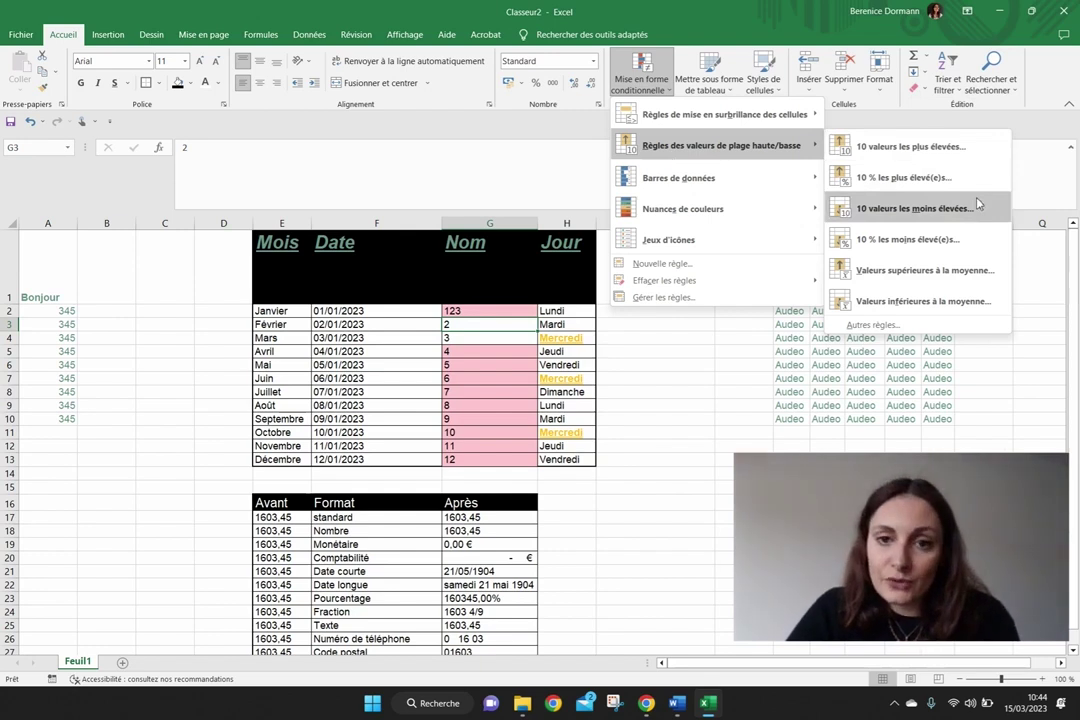
Preview data bars without applying them, then select the dates in F2:F13.
mouse_move(749, 193)
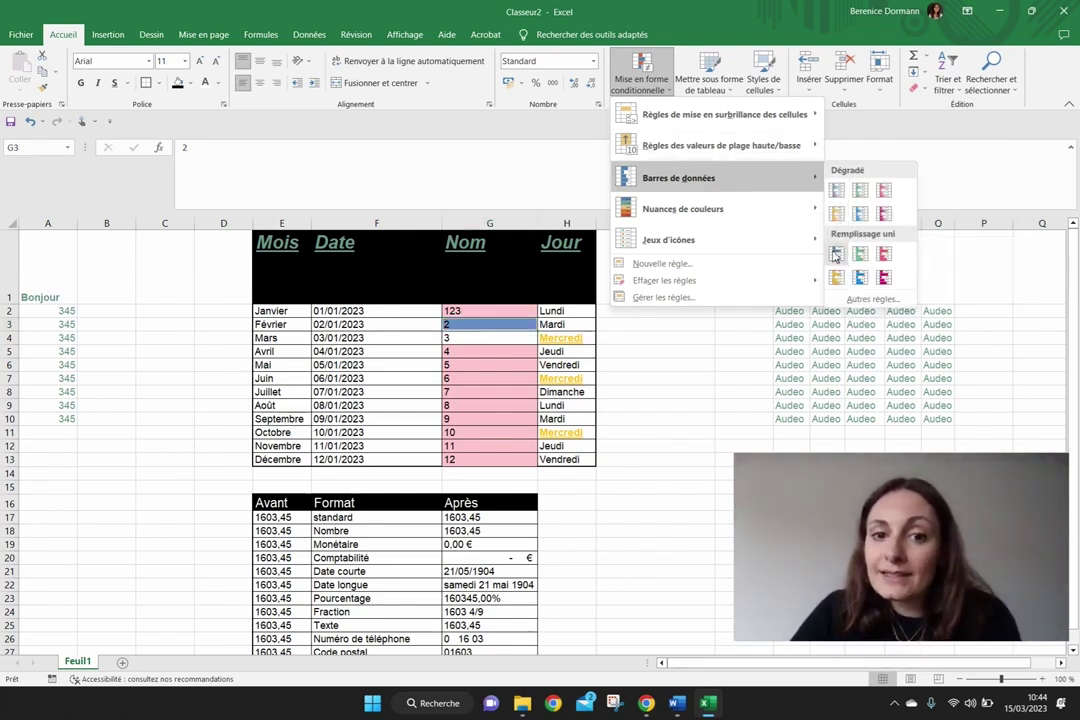
left_click(735, 309)
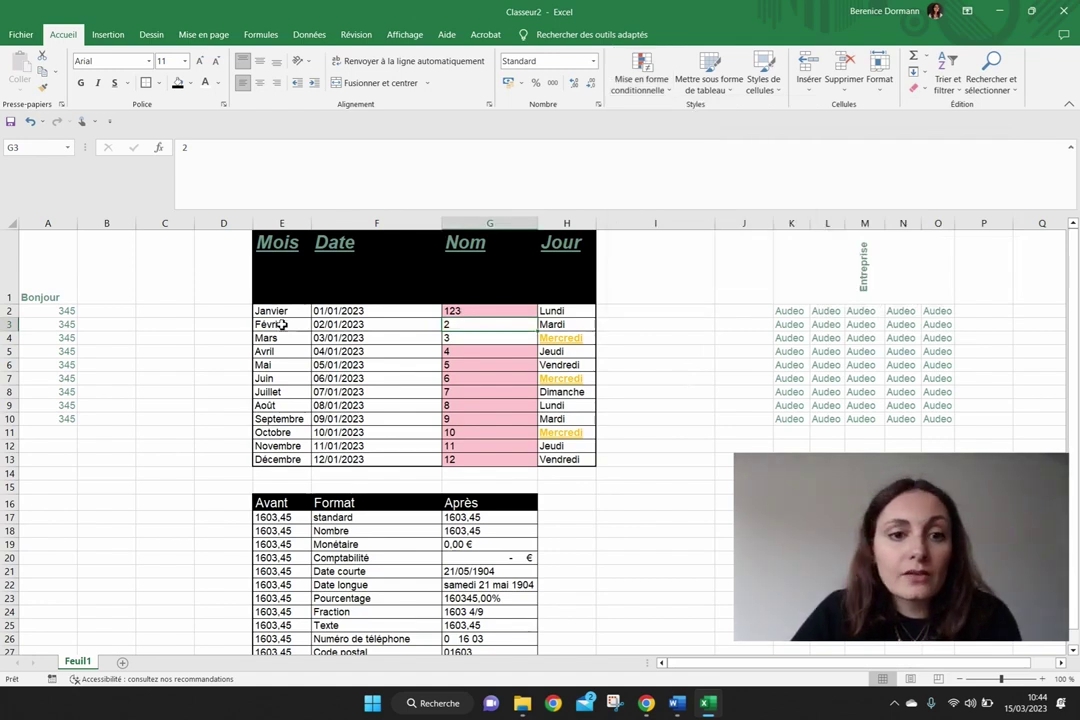
left_click_drag(278, 318, 275, 459)
left_click_drag(340, 311, 416, 466)
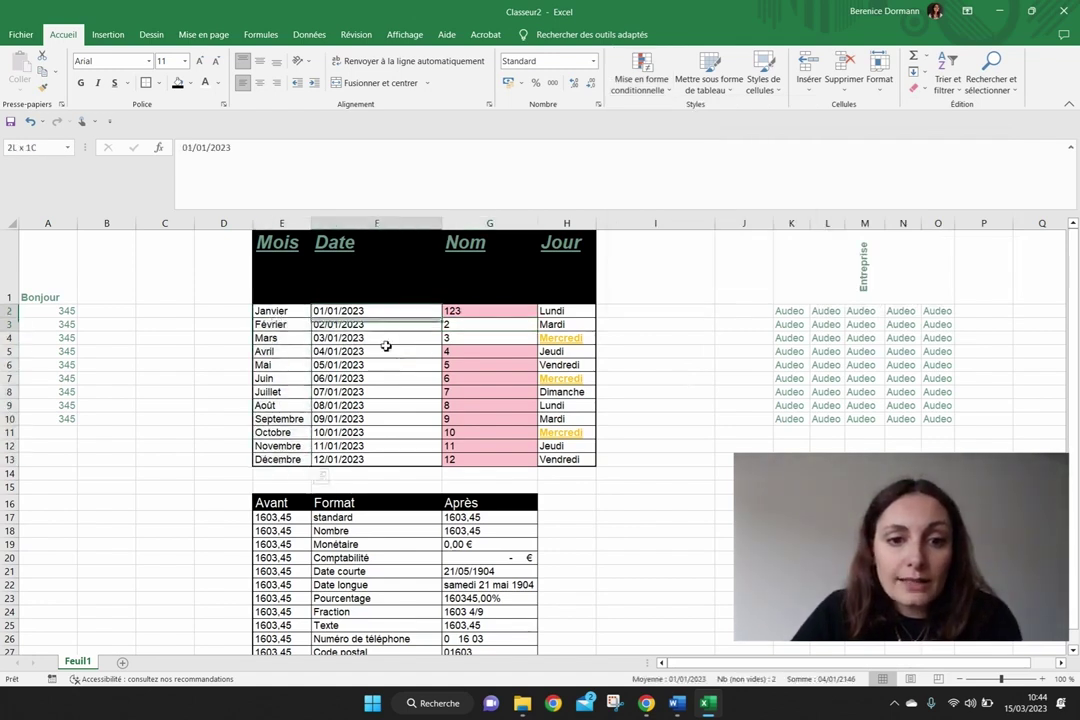
Preview data bars, colour scales and icon sets on the dates, applying none.
left_click(641, 75)
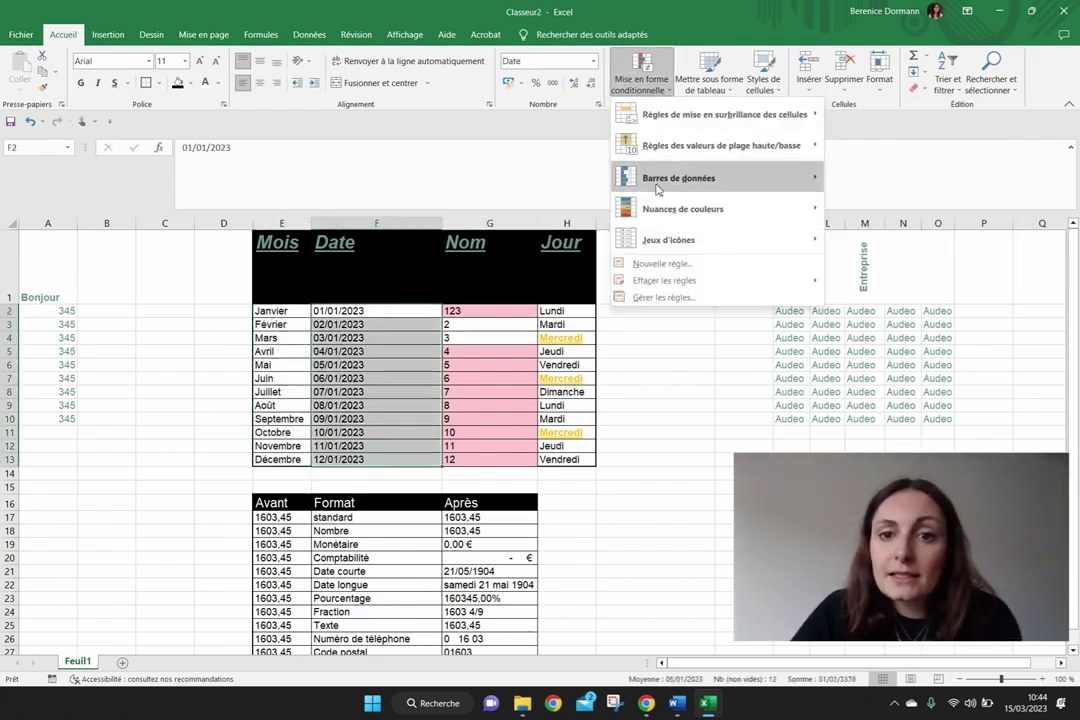
mouse_move(663, 184)
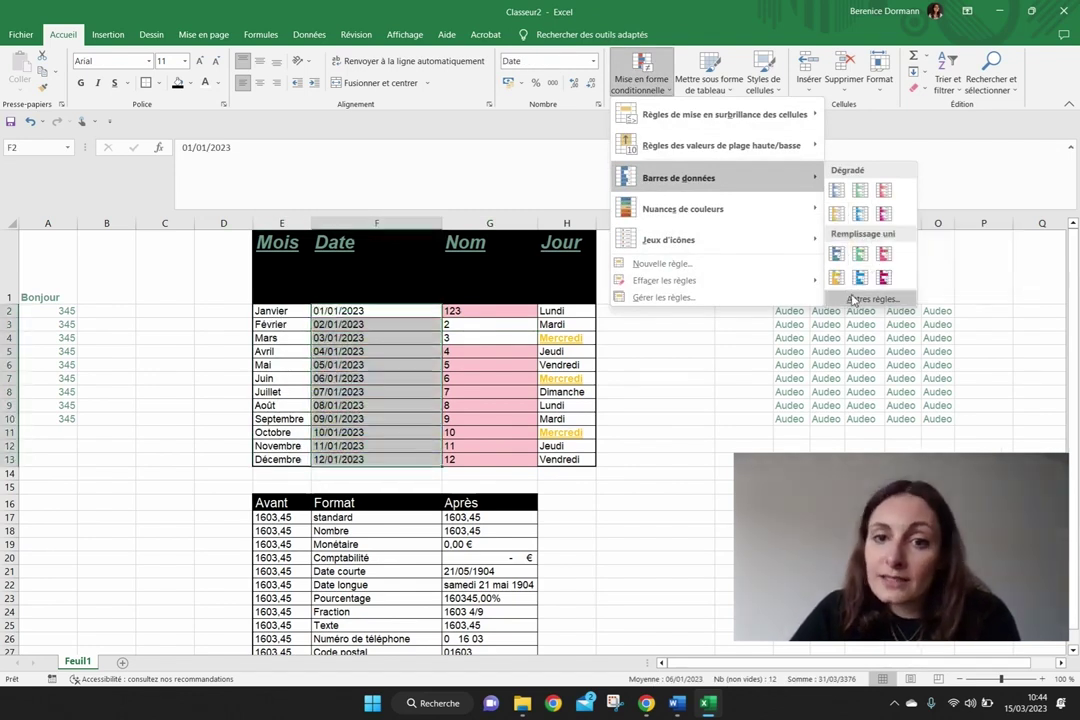
mouse_move(760, 208)
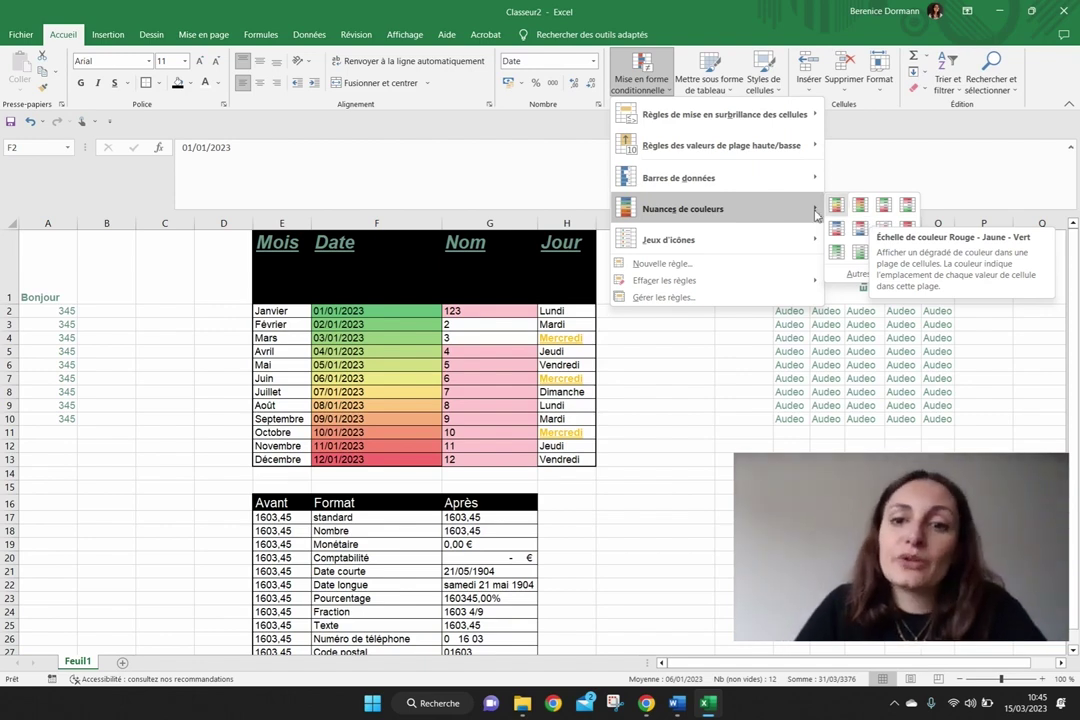
mouse_move(754, 238)
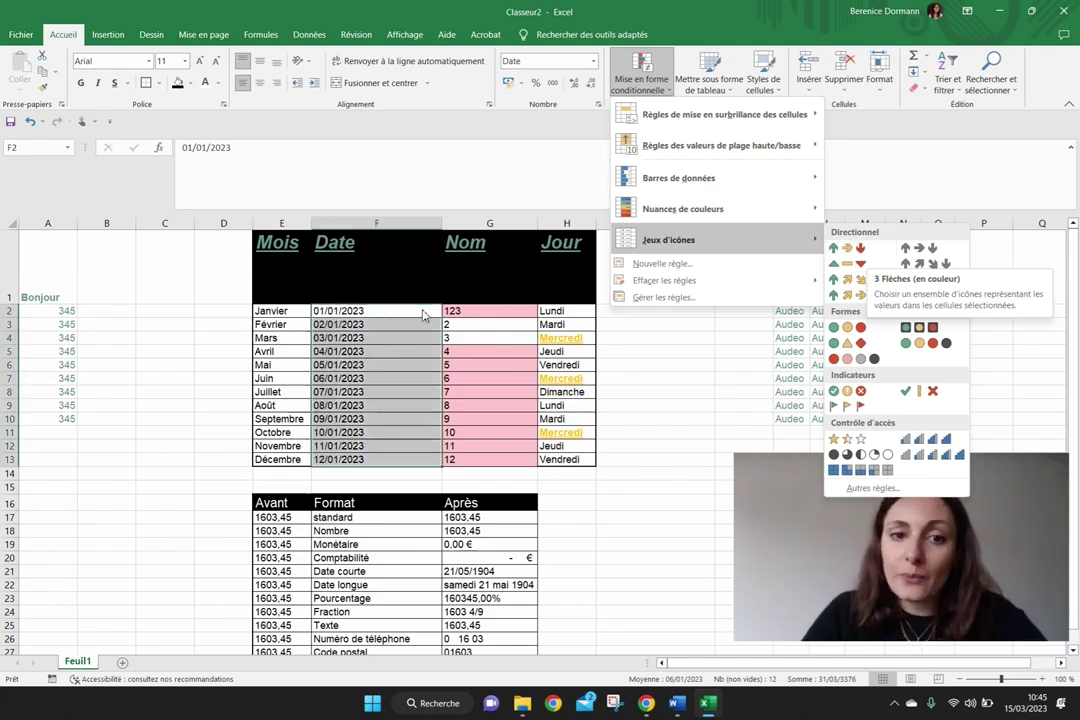
left_click(514, 380)
left_click(487, 343)
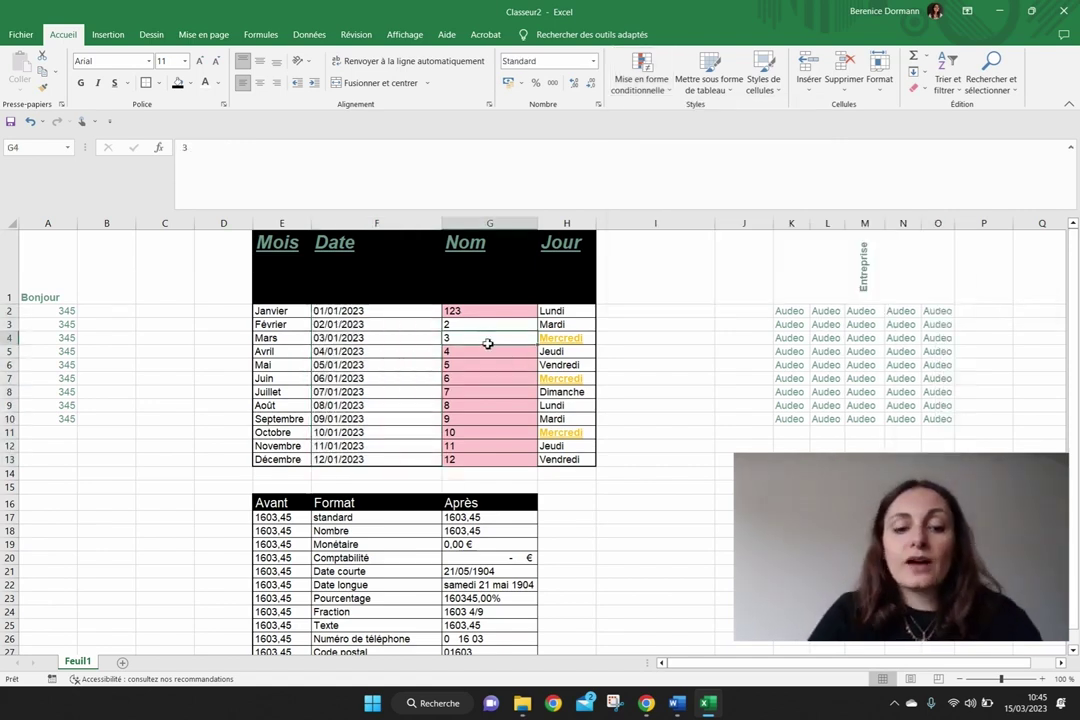
Enter 555 as March's Nom value in G4 and Mercredi as January's day in H2.
type("555")
key("Return")
left_click(555, 312)
type("Mercredi")
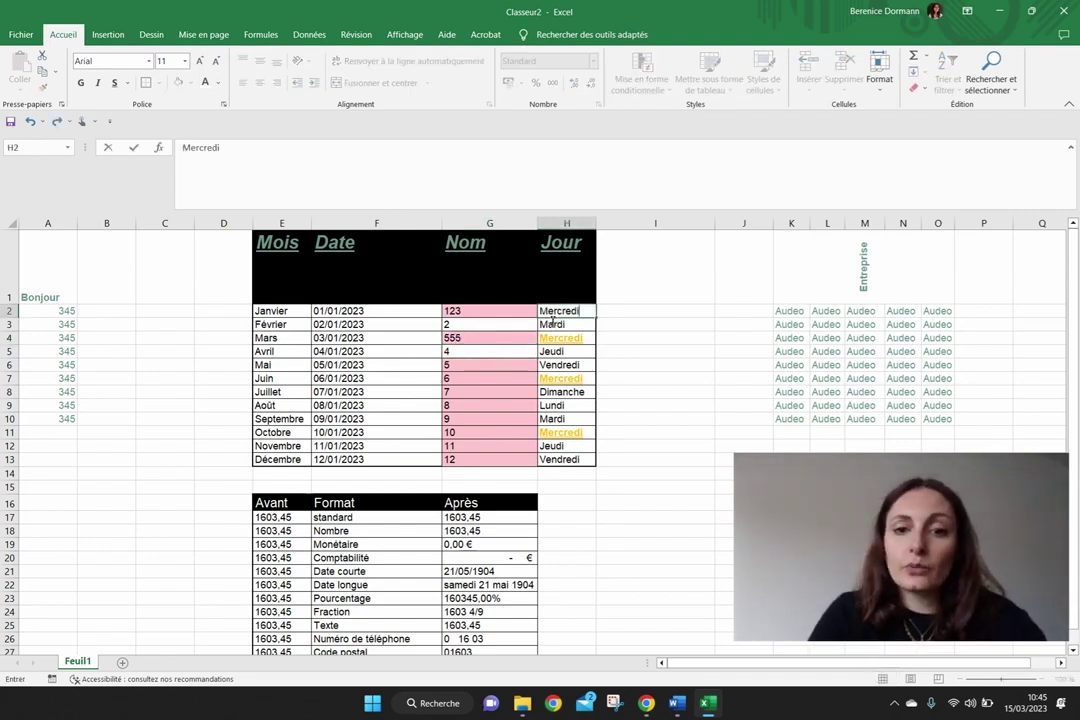
key("Return")
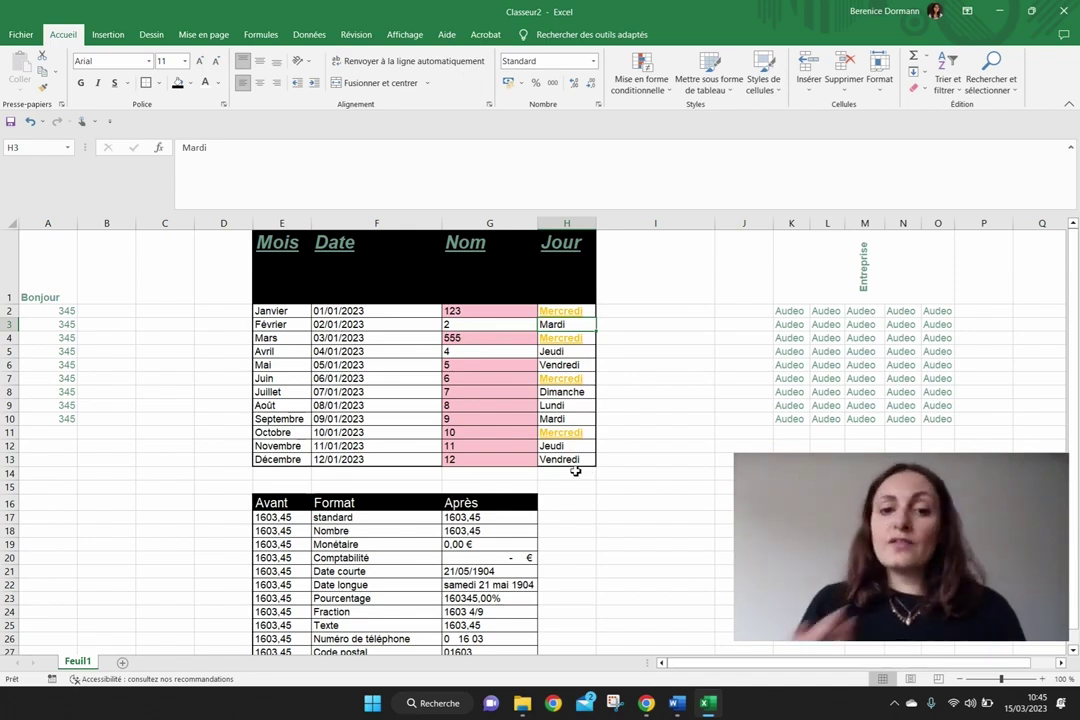
Select G2:H13 and use Effacer les règles des cellules sélectionnées.
left_click_drag(578, 463, 468, 312)
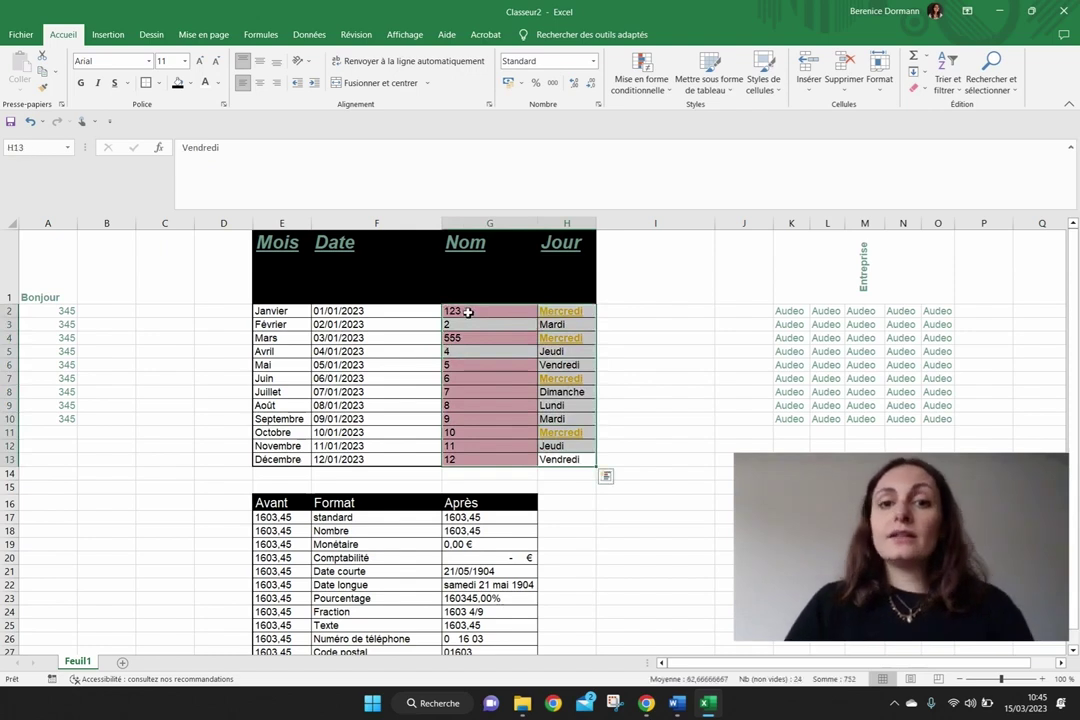
left_click(667, 95)
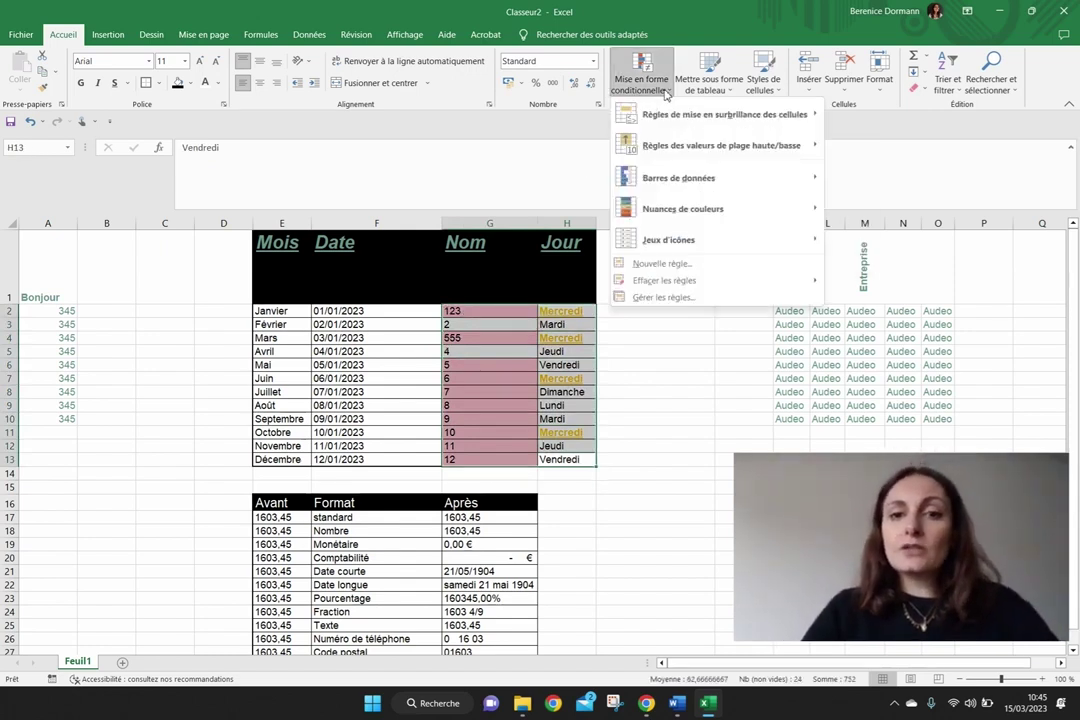
mouse_move(658, 286)
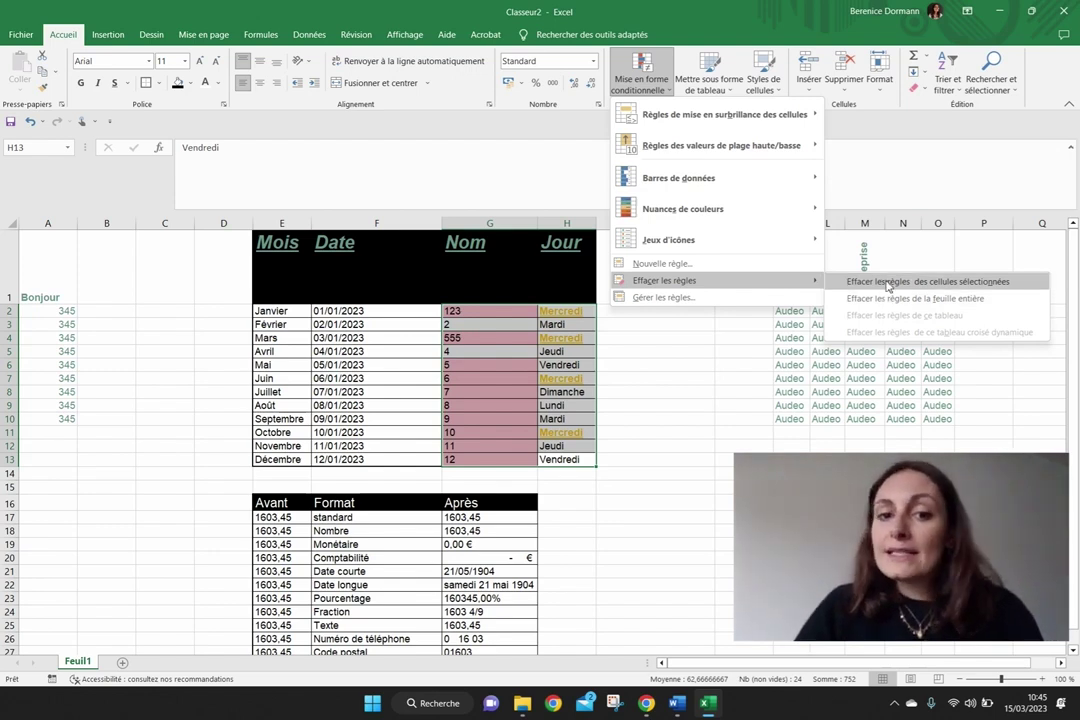
left_click(887, 283)
left_click(572, 407)
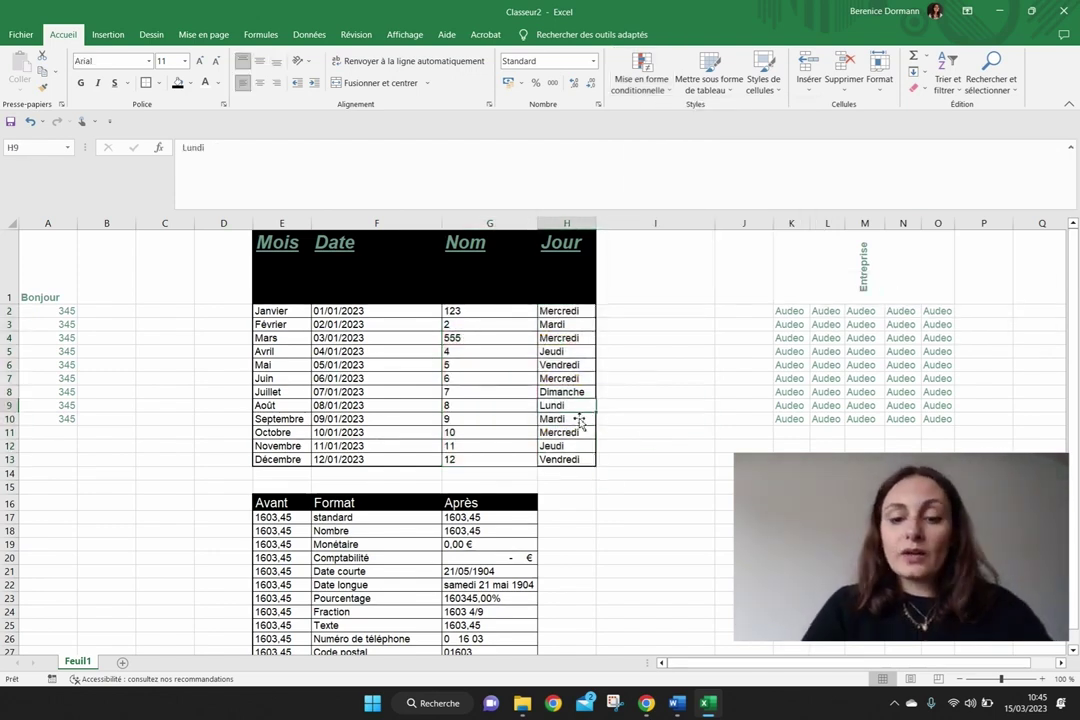
Enter Mercredi as August's day in H9, replacing Lundi, now shown without highlight.
type("Mercredi")
key("Return")
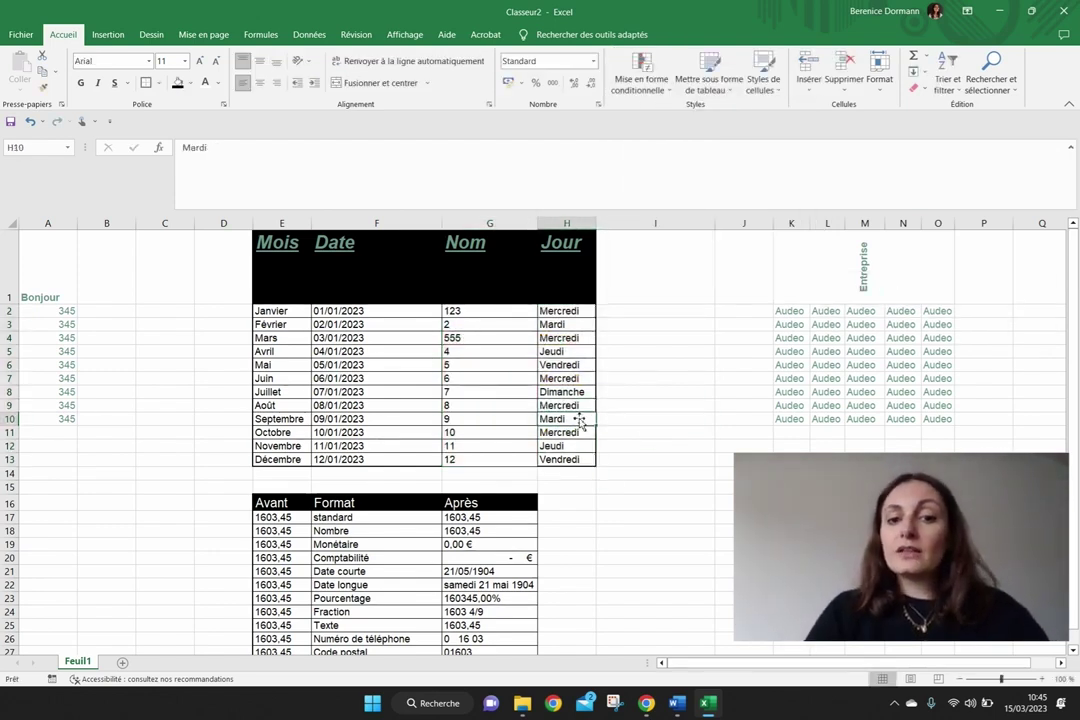